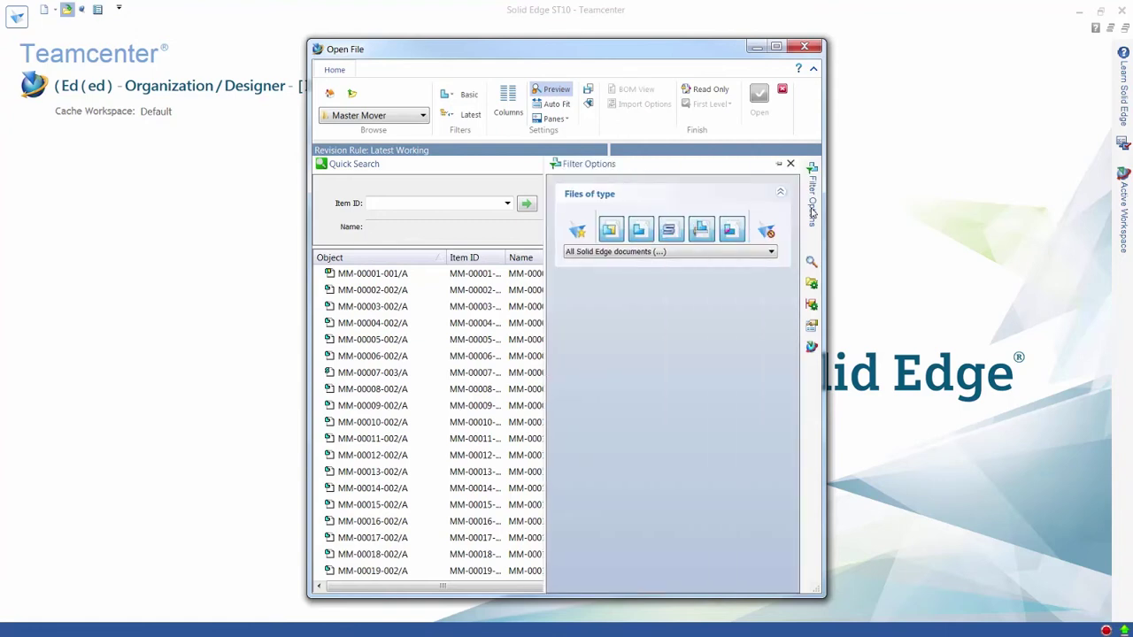
Step: Filter the Teamcenter item list to show only items with no Solid Edge documents
{"action": "left_click", "coordinate": [766, 232]}
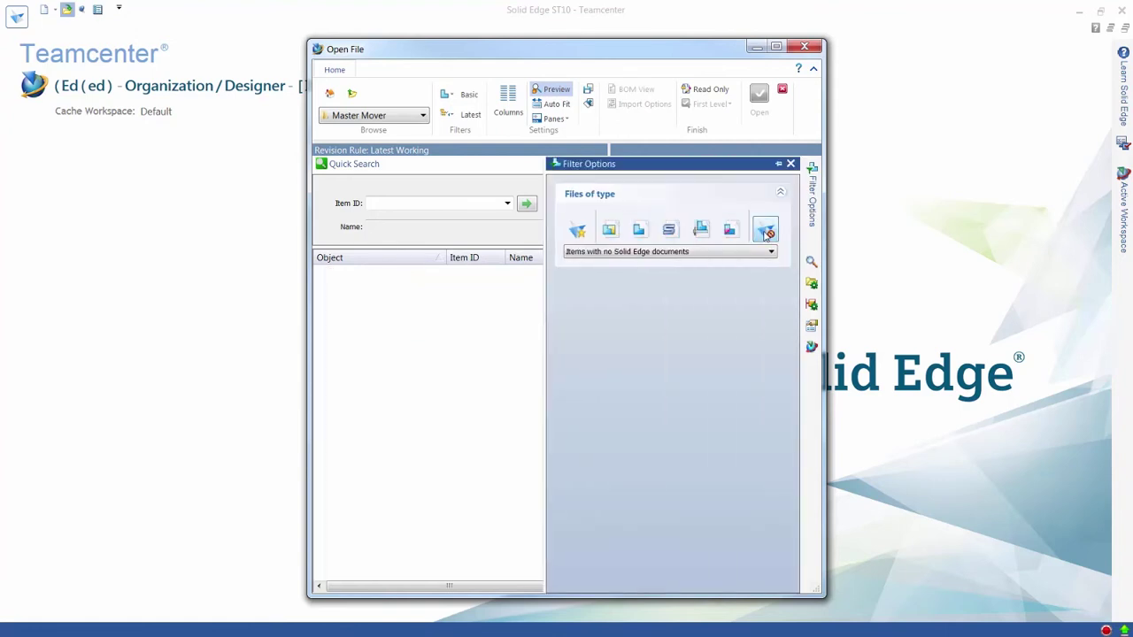
Step: Exclude part, sheet metal and weldment types (Custom *.asm, *.dft), then select MM-00022-001
{"action": "left_click", "coordinate": [771, 252]}
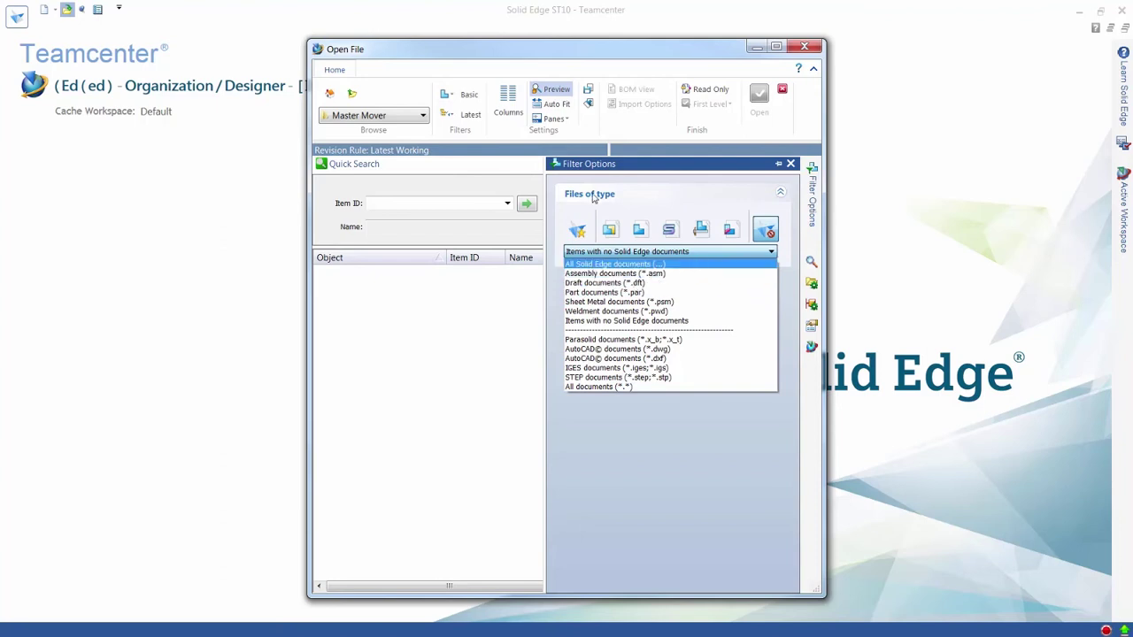
{"action": "left_click", "coordinate": [658, 190]}
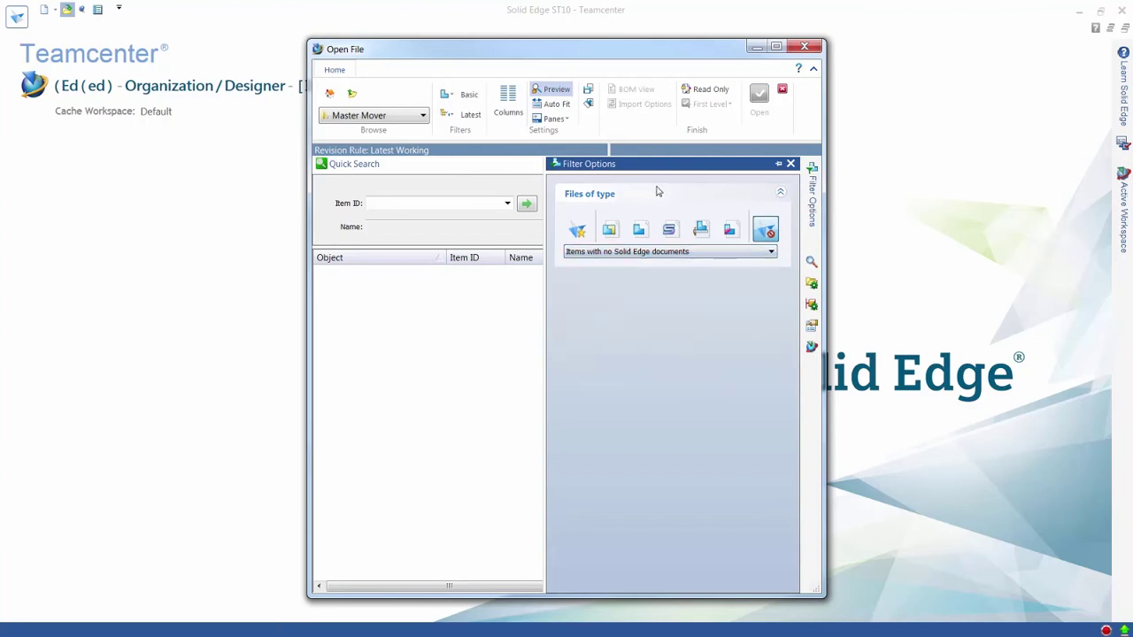
{"action": "left_click", "coordinate": [573, 231]}
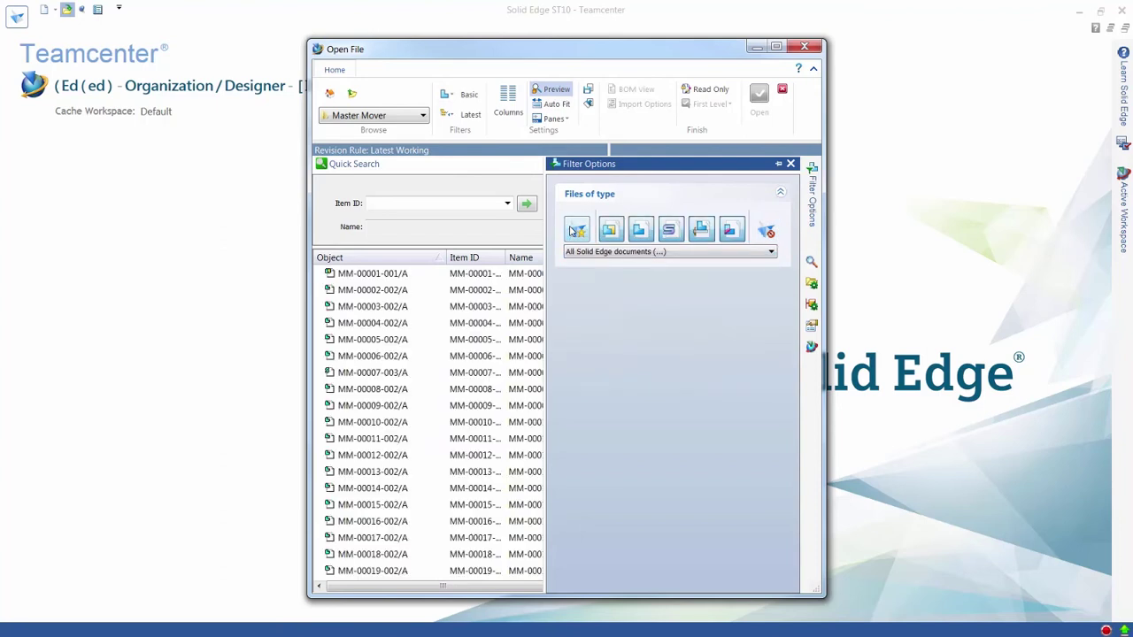
{"action": "left_click", "coordinate": [636, 233]}
{"action": "left_click", "coordinate": [670, 231]}
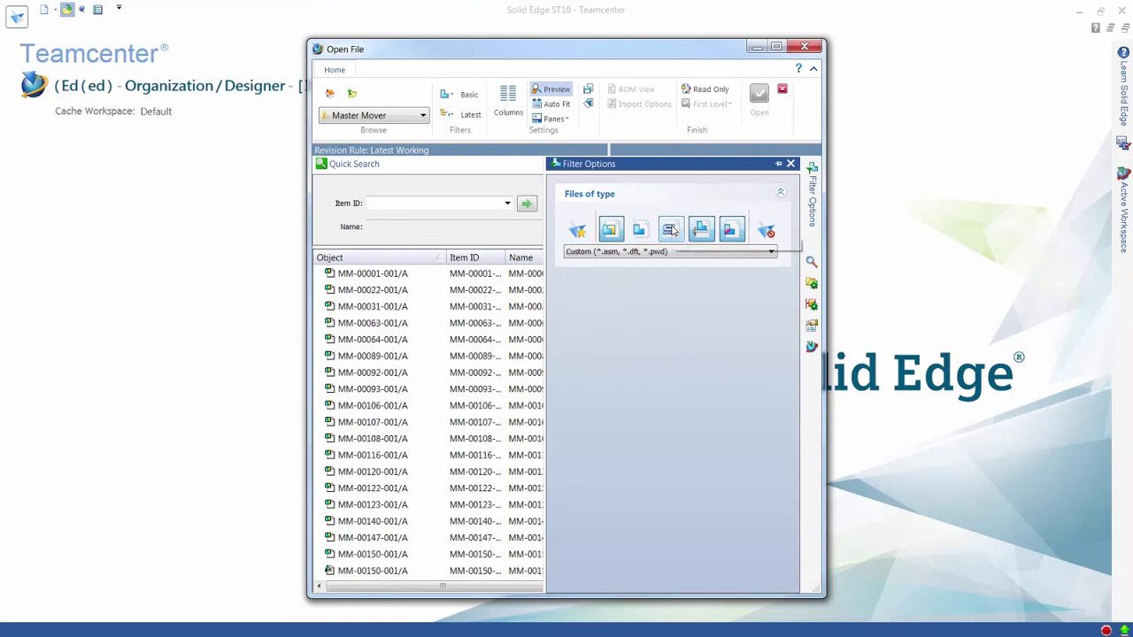
{"action": "left_click", "coordinate": [732, 232]}
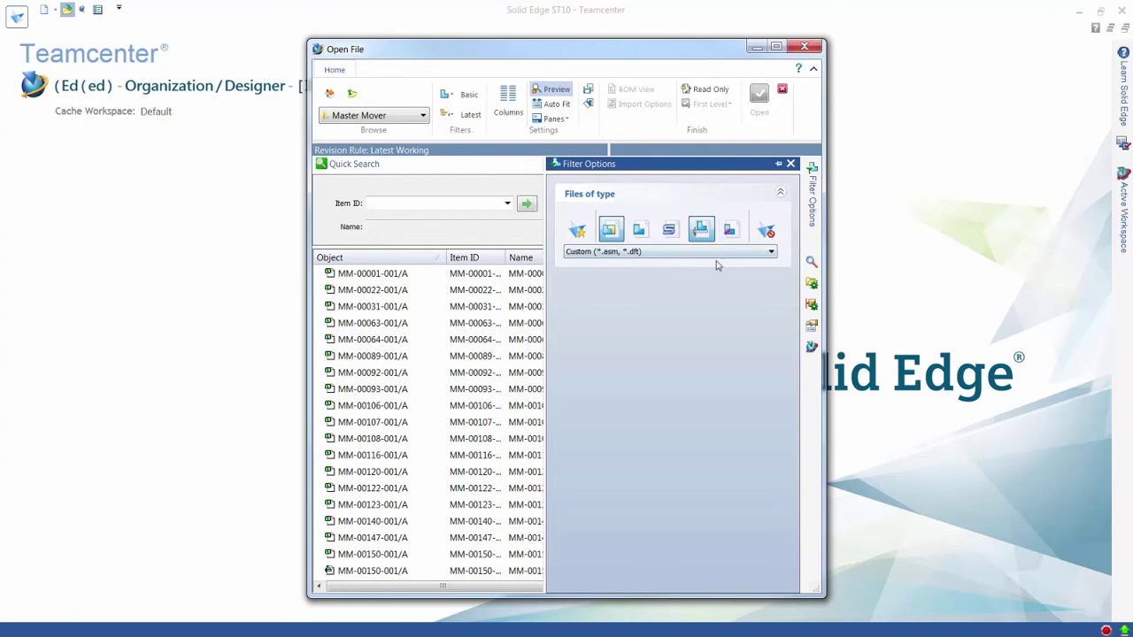
{"action": "left_click", "coordinate": [379, 292]}
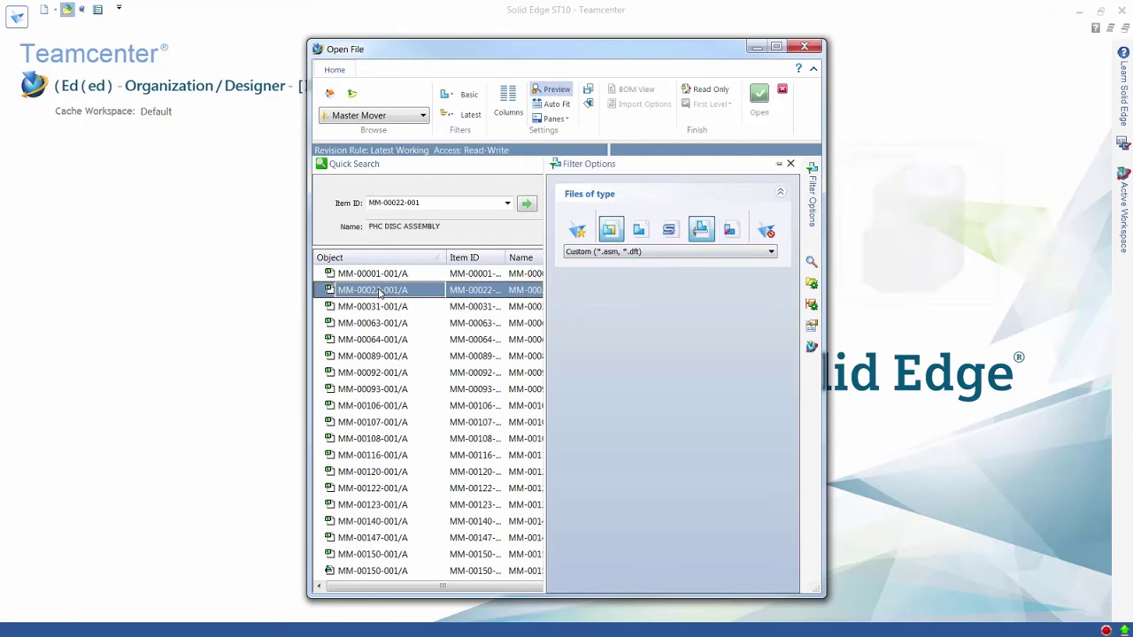
Step: Preview items including STABILISING WHEEL BOSS, reselect MM-00022-001/A, and show the Search pane
{"action": "left_click", "coordinate": [388, 324]}
{"action": "scroll", "coordinate": [395, 341], "scroll_direction": "down", "scroll_amount": 3}
{"action": "left_click", "coordinate": [379, 457]}
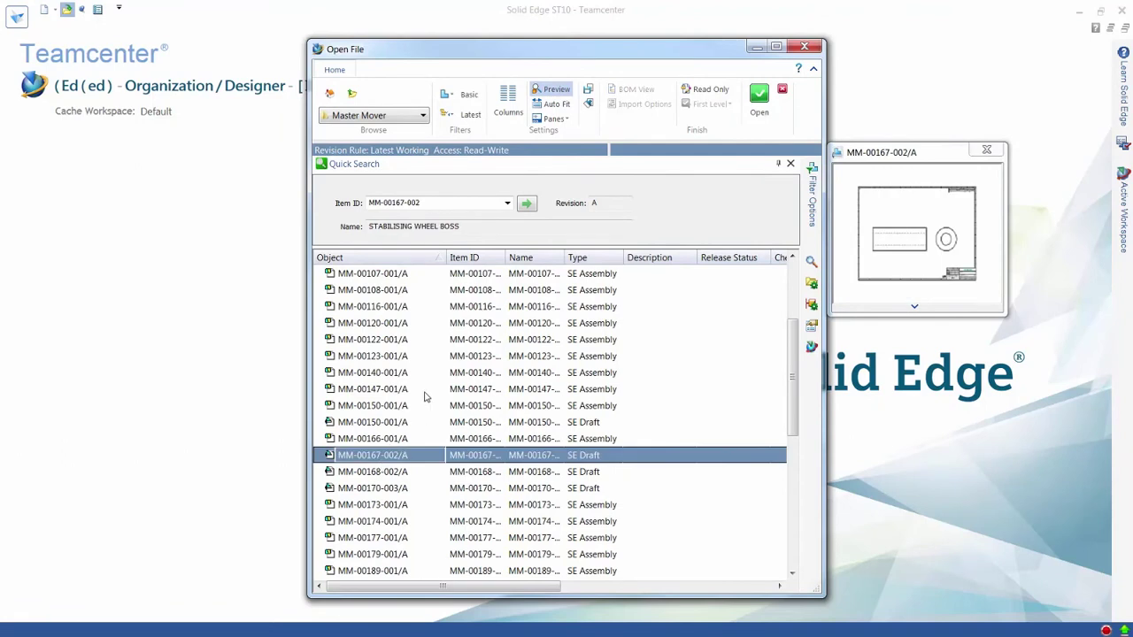
{"action": "scroll", "coordinate": [424, 397], "scroll_direction": "up", "scroll_amount": 3}
{"action": "left_click", "coordinate": [403, 290]}
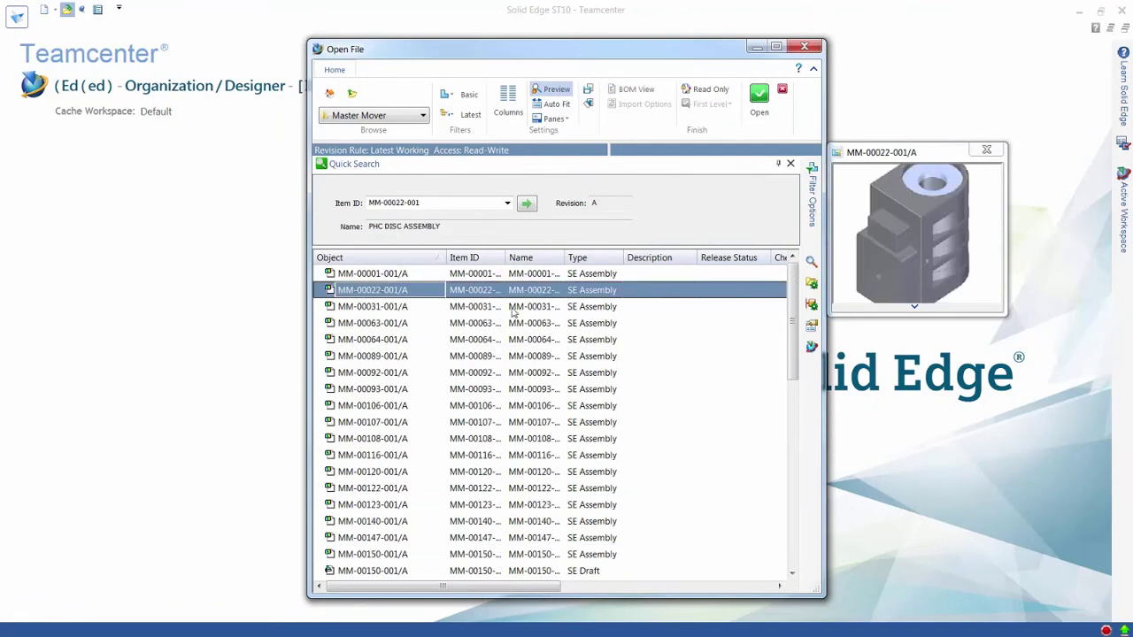
{"action": "left_click", "coordinate": [813, 262]}
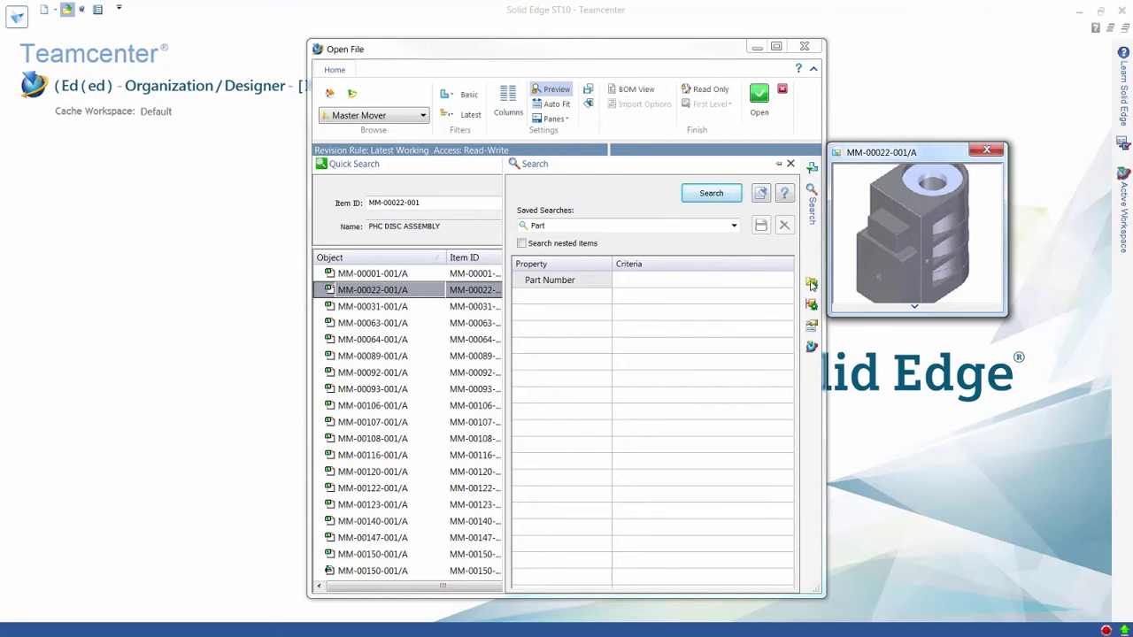
Step: Review MM-00022-001's open options, keeping Latest Working as the revision rule
{"action": "left_click", "coordinate": [812, 284]}
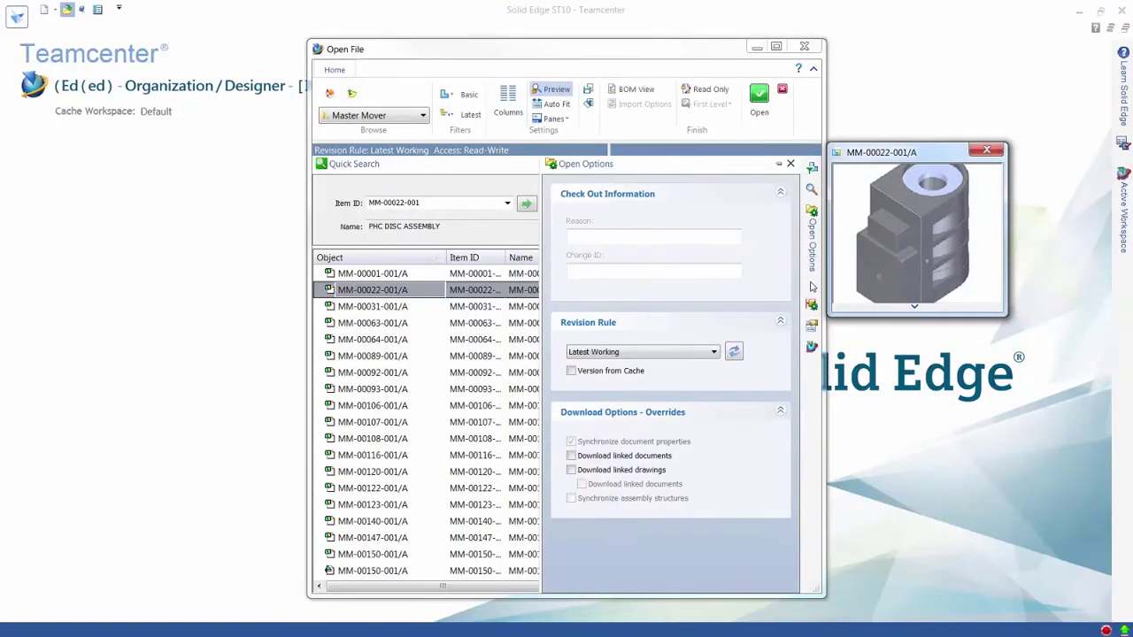
{"action": "left_click", "coordinate": [715, 352]}
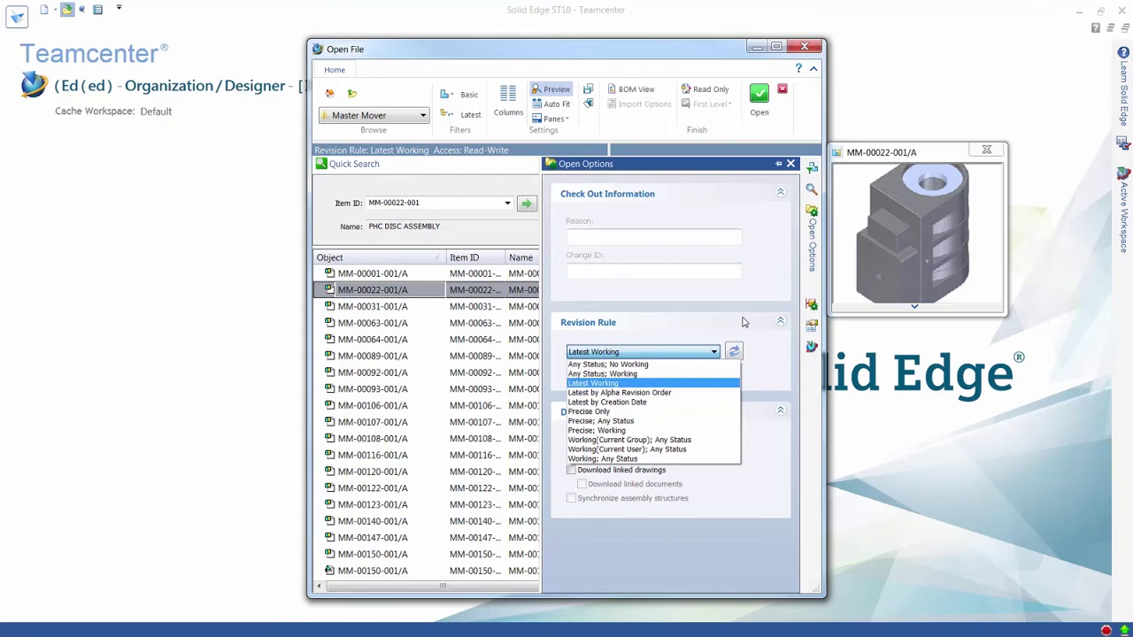
{"action": "left_click", "coordinate": [730, 314]}
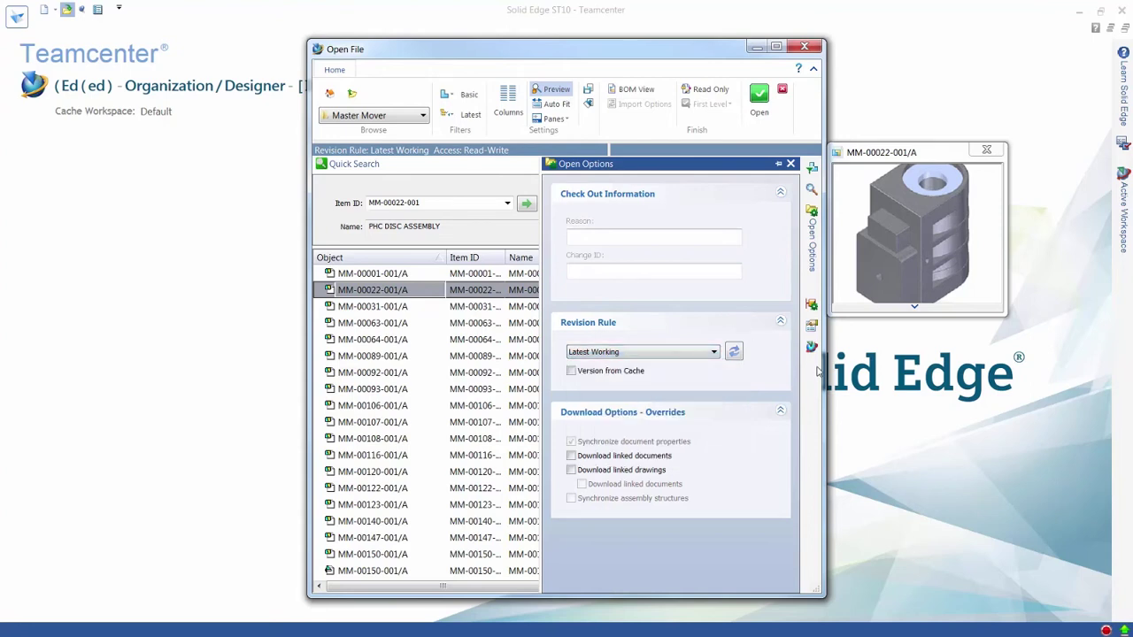
Step: Review the assembly load options and item properties, then close the Properties pane
{"action": "left_click", "coordinate": [811, 305]}
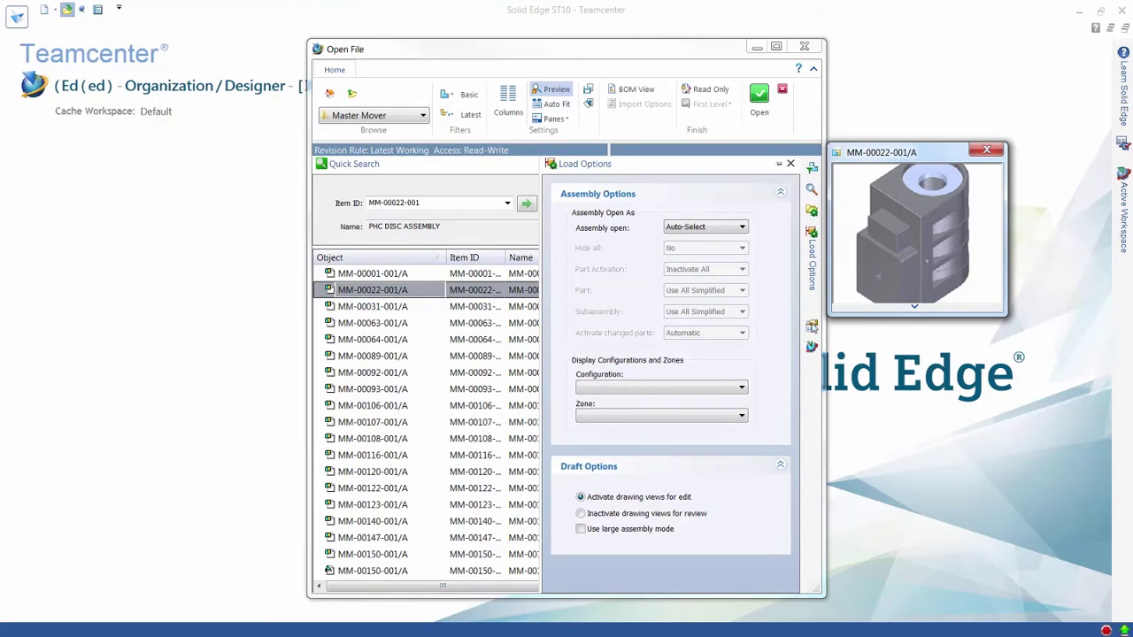
{"action": "left_click", "coordinate": [813, 327]}
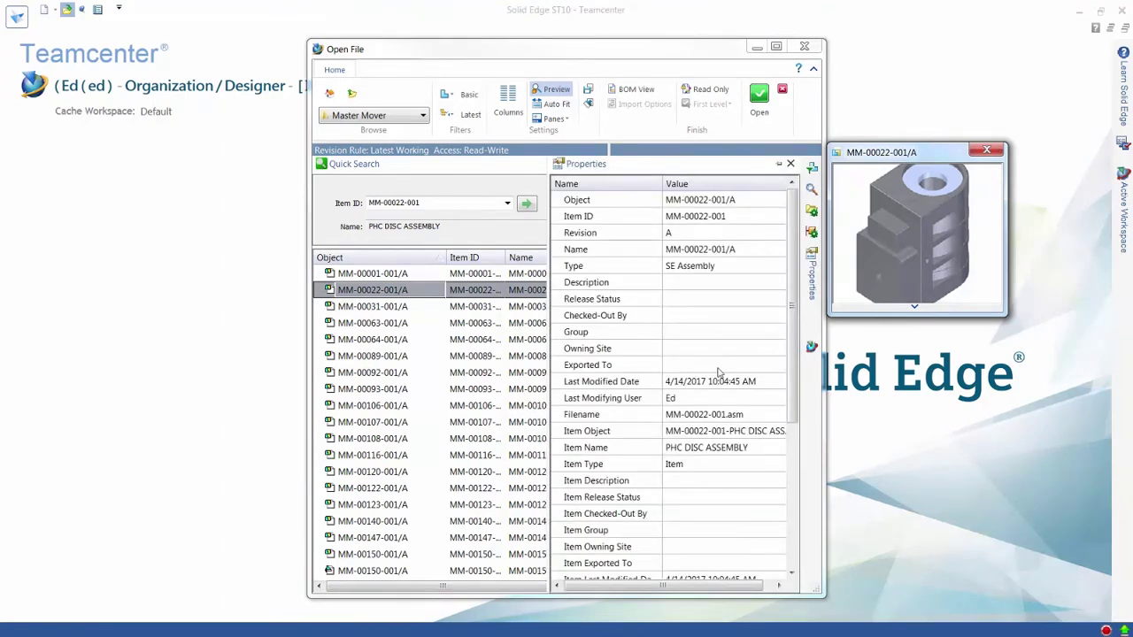
{"action": "left_click_drag", "start_coordinate": [791, 359], "coordinate": [781, 538]}
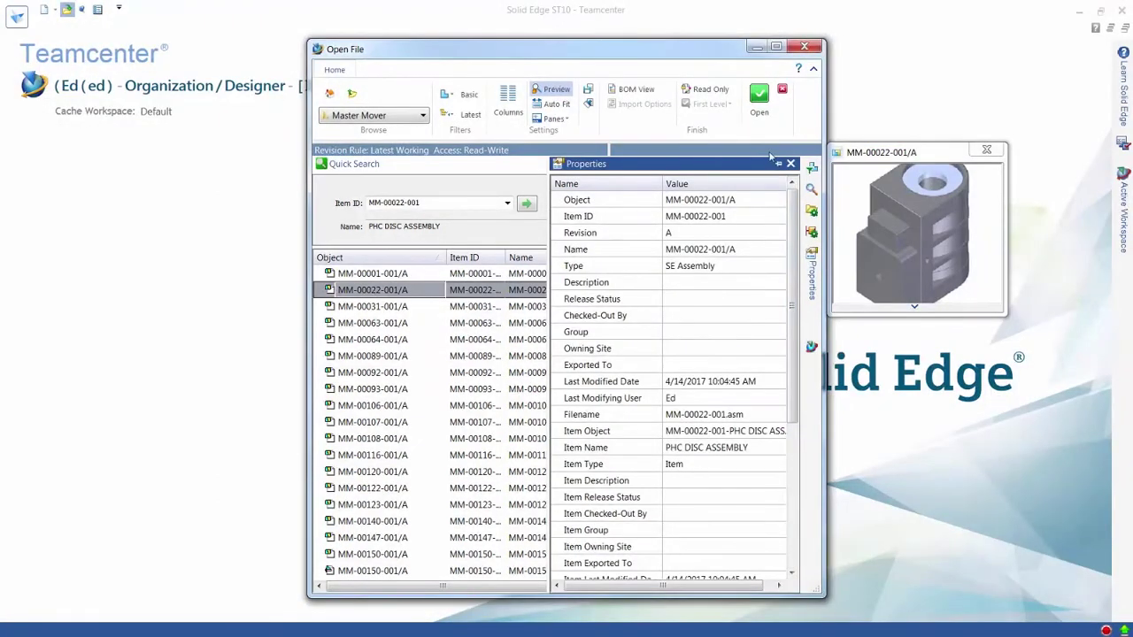
{"action": "left_click", "coordinate": [789, 164]}
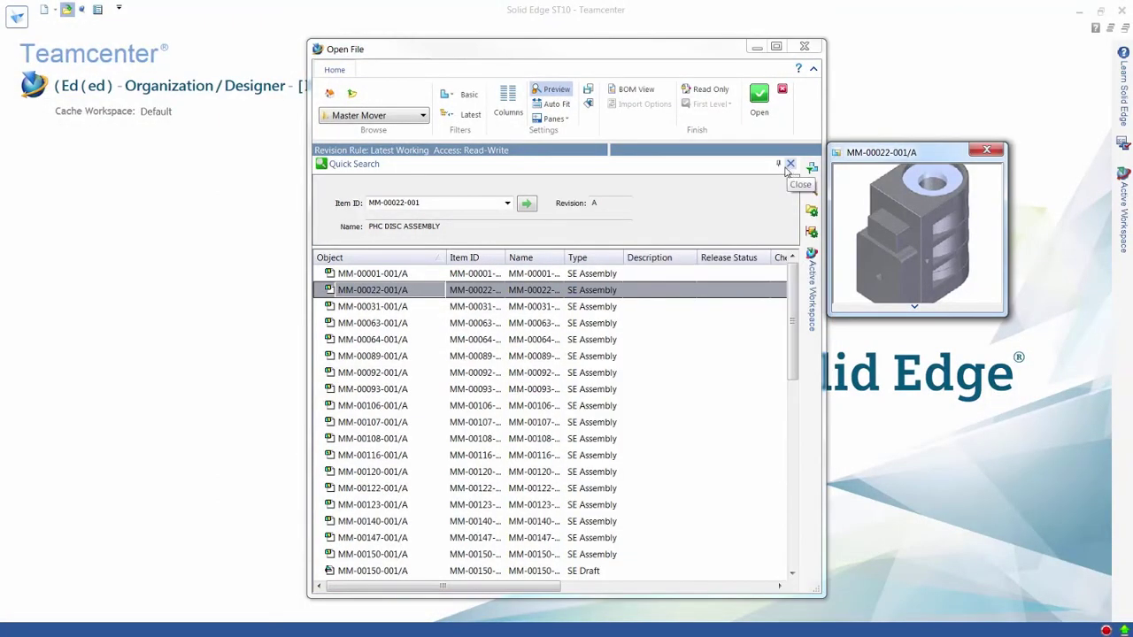
Step: View Active Workspace summaries for MM-00022-001 and MM-00031-001, then select MASTER MOVER MM-00001-001's Item ID
{"action": "left_click", "coordinate": [563, 120]}
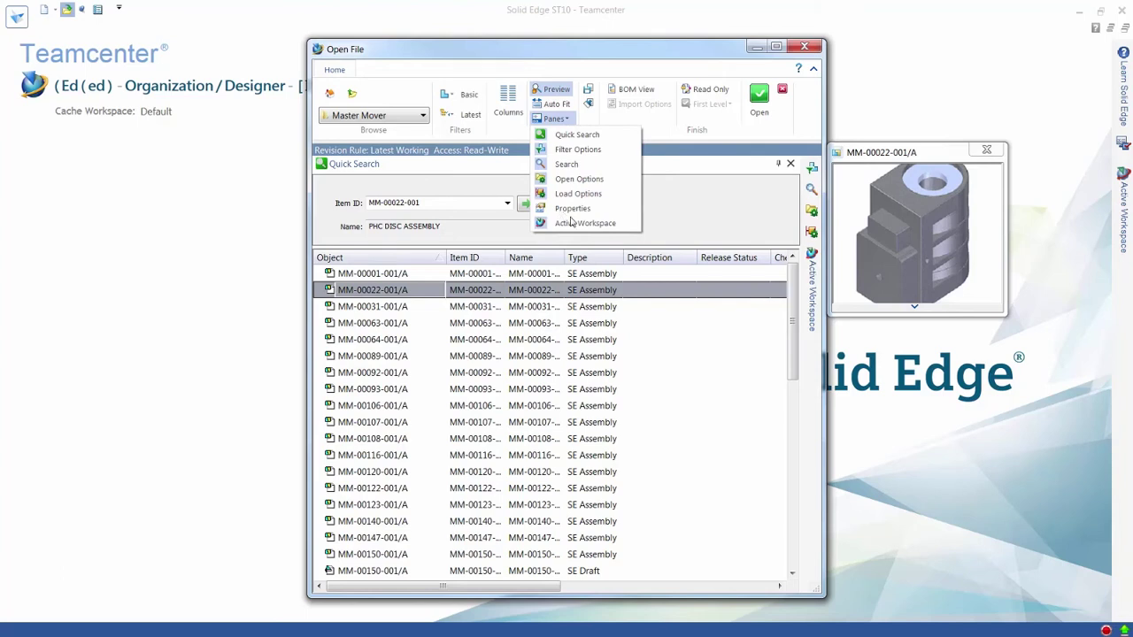
{"action": "left_click", "coordinate": [712, 152]}
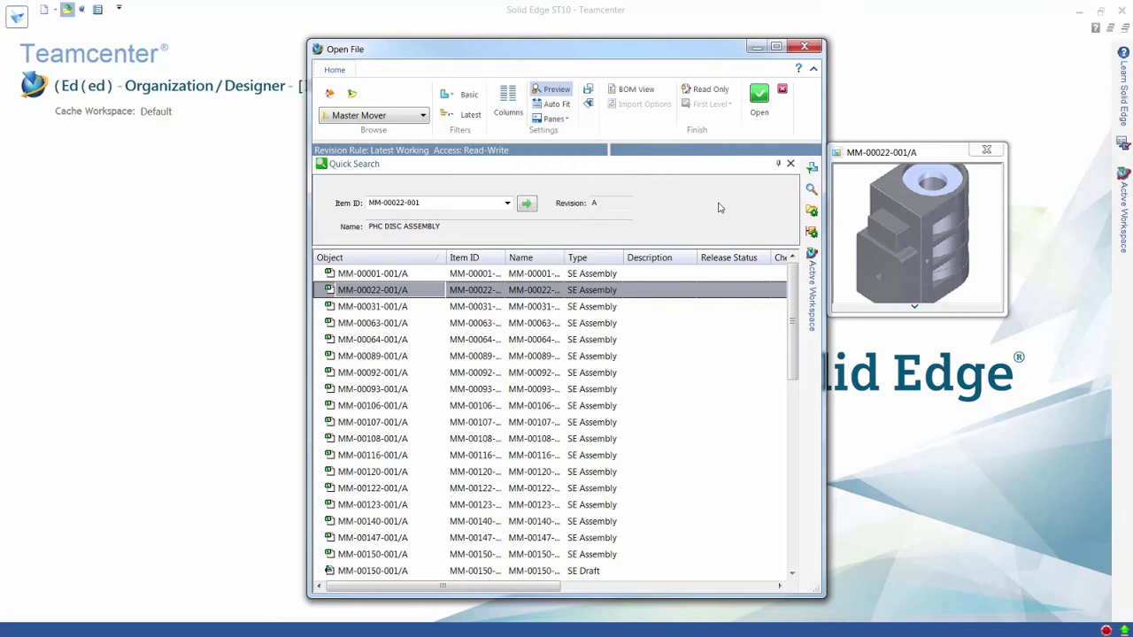
{"action": "left_click", "coordinate": [813, 290]}
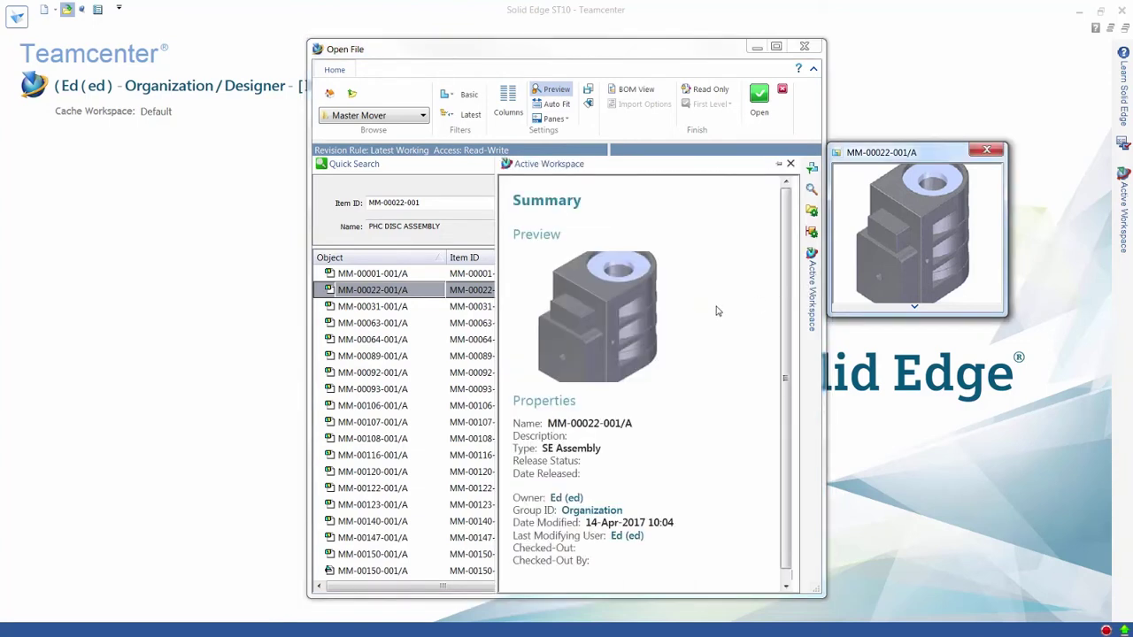
{"action": "left_click", "coordinate": [357, 309]}
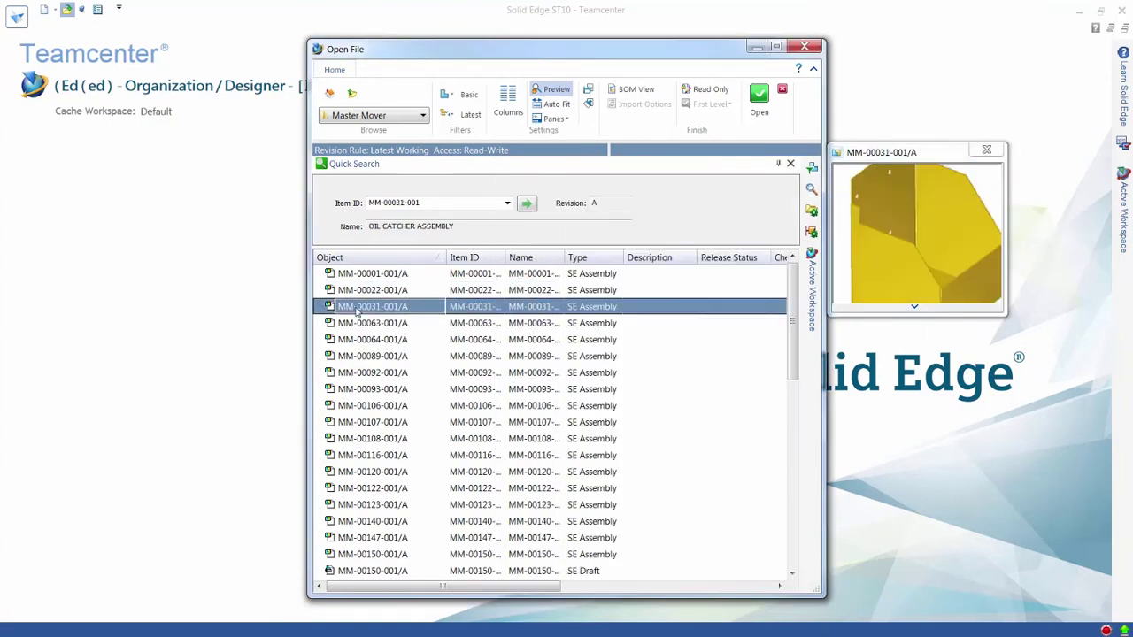
{"action": "left_click", "coordinate": [808, 306]}
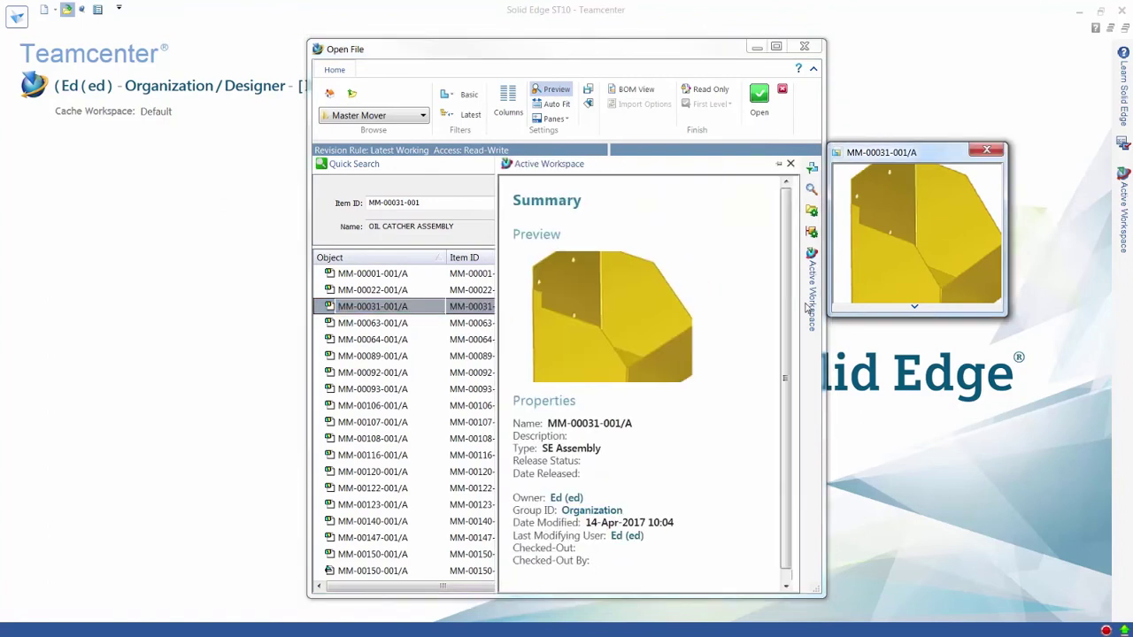
{"action": "left_click", "coordinate": [371, 276]}
{"action": "left_click", "coordinate": [403, 203]}
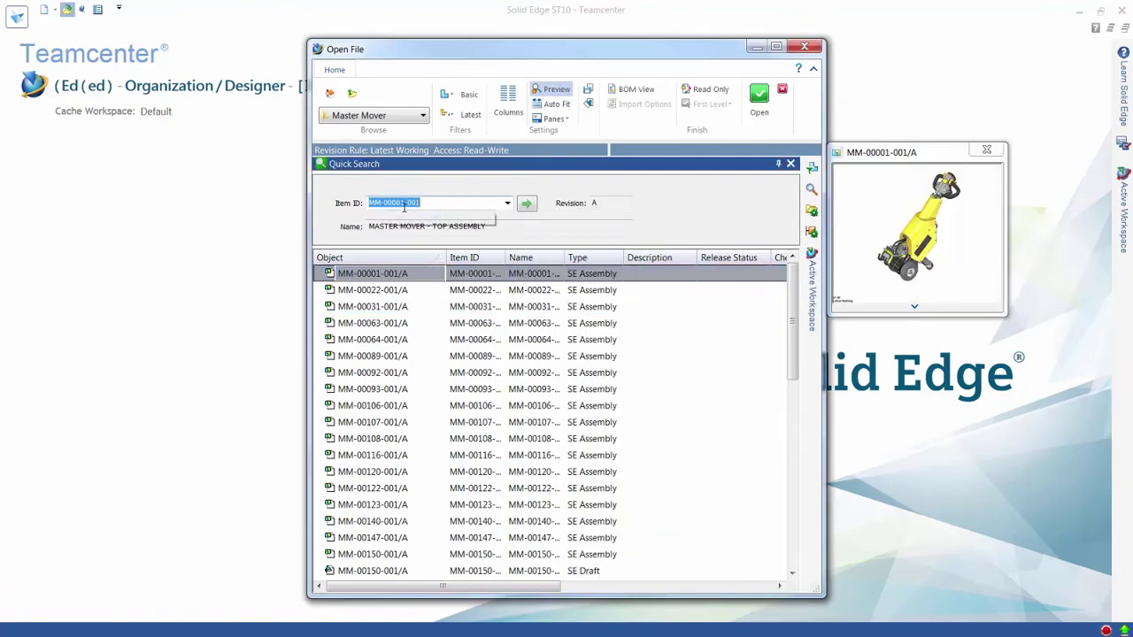
Step: Search for Item ID 002206 and open the 002206/A frame assembly
{"action": "type", "text": "002206"}
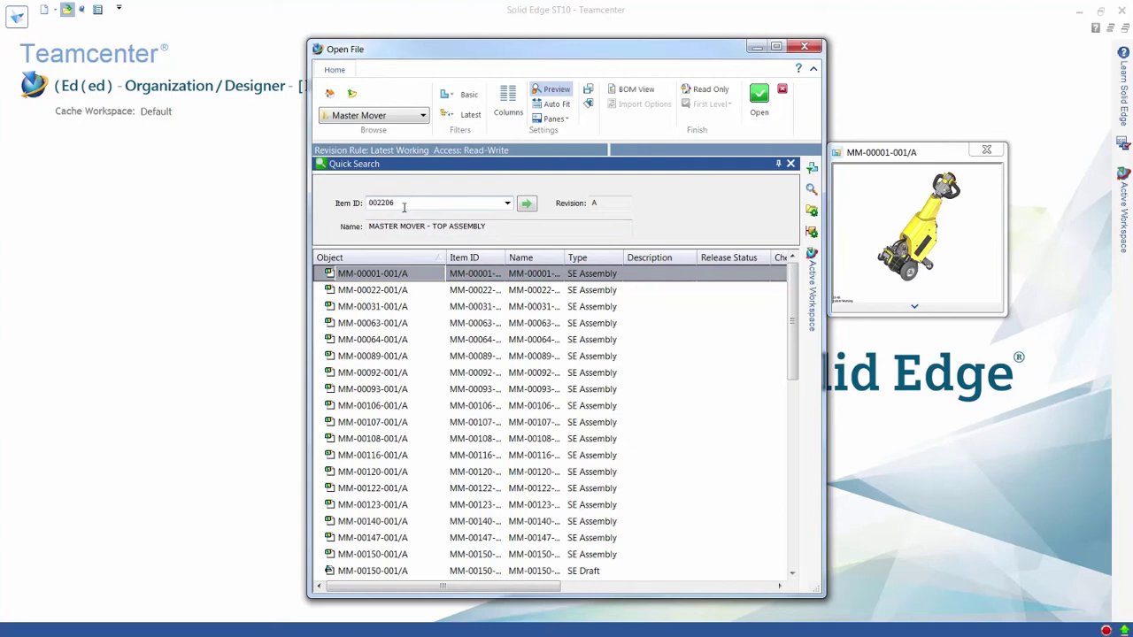
{"action": "key", "text": "Return"}
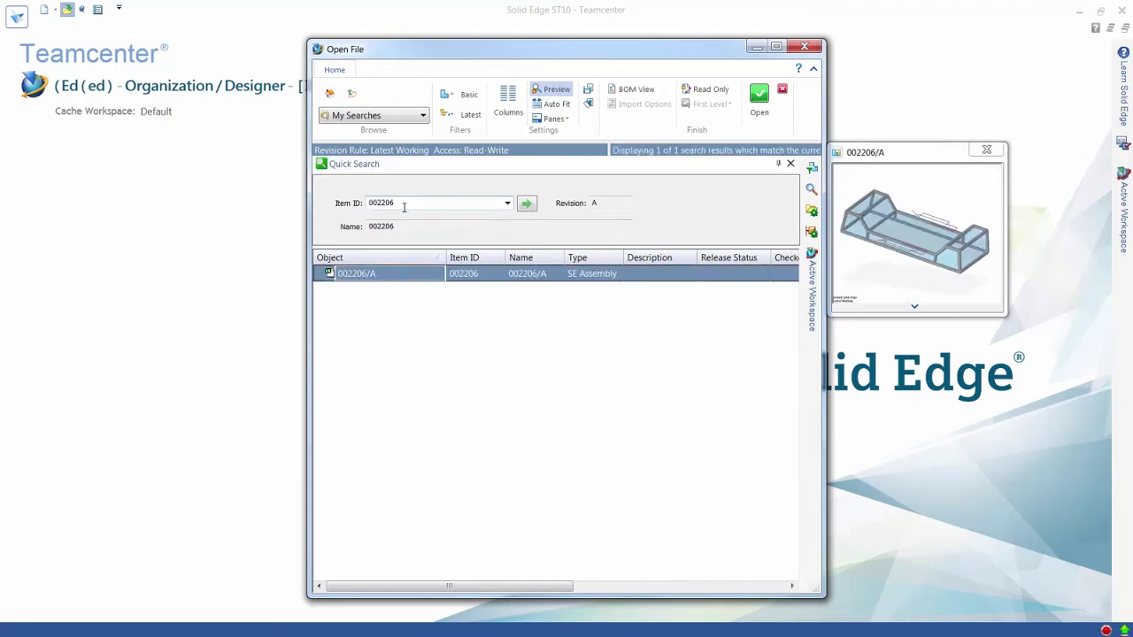
{"action": "left_click", "coordinate": [760, 94]}
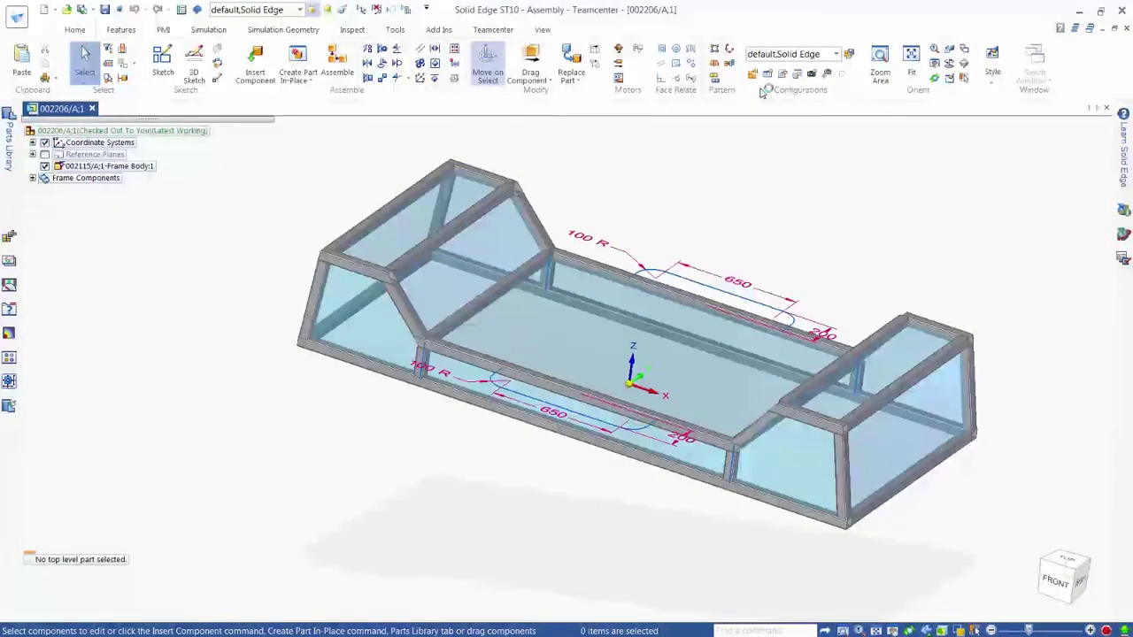
Step: Enter the Frame Design environment via Tools > Frame and show the Teamcenter Active Workspace panel
{"action": "left_click", "coordinate": [390, 32]}
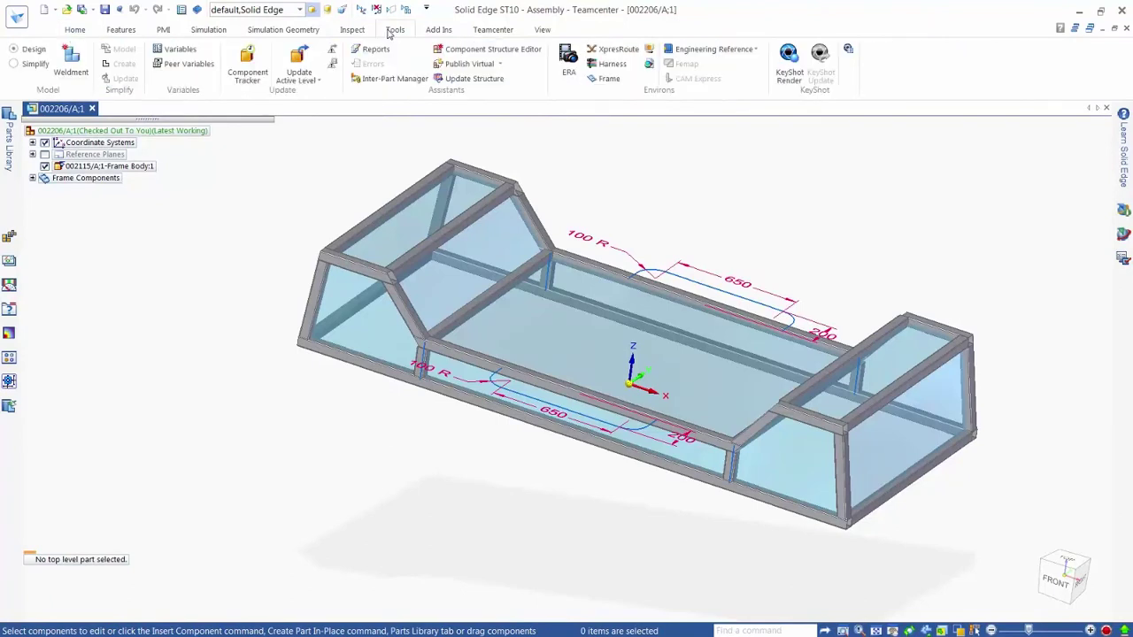
{"action": "left_click", "coordinate": [605, 78]}
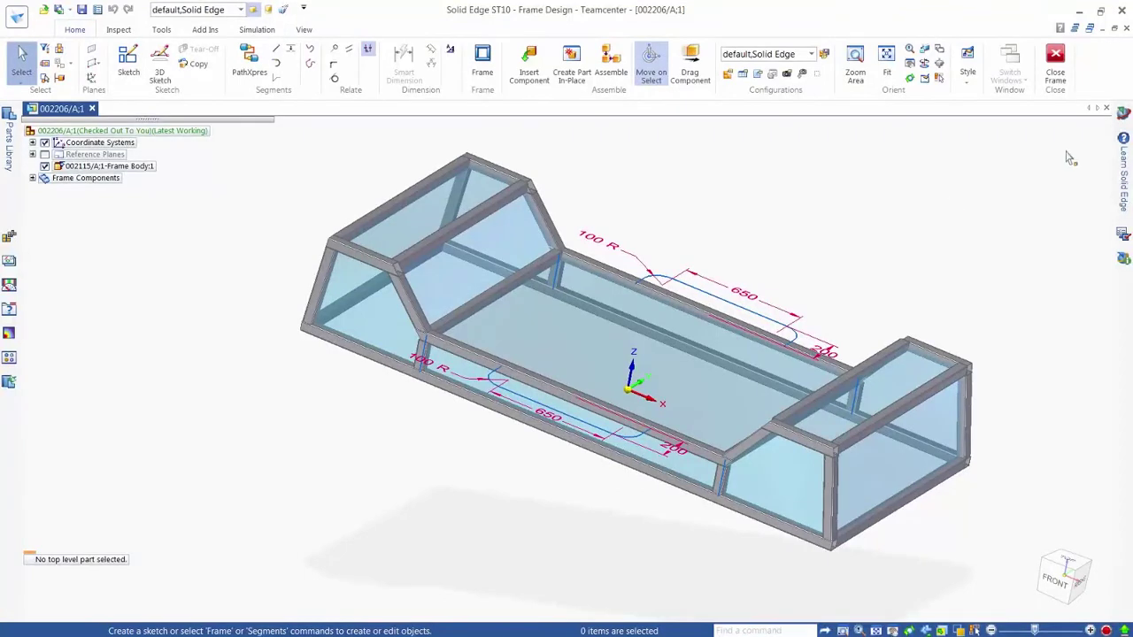
{"action": "left_click", "coordinate": [1123, 113]}
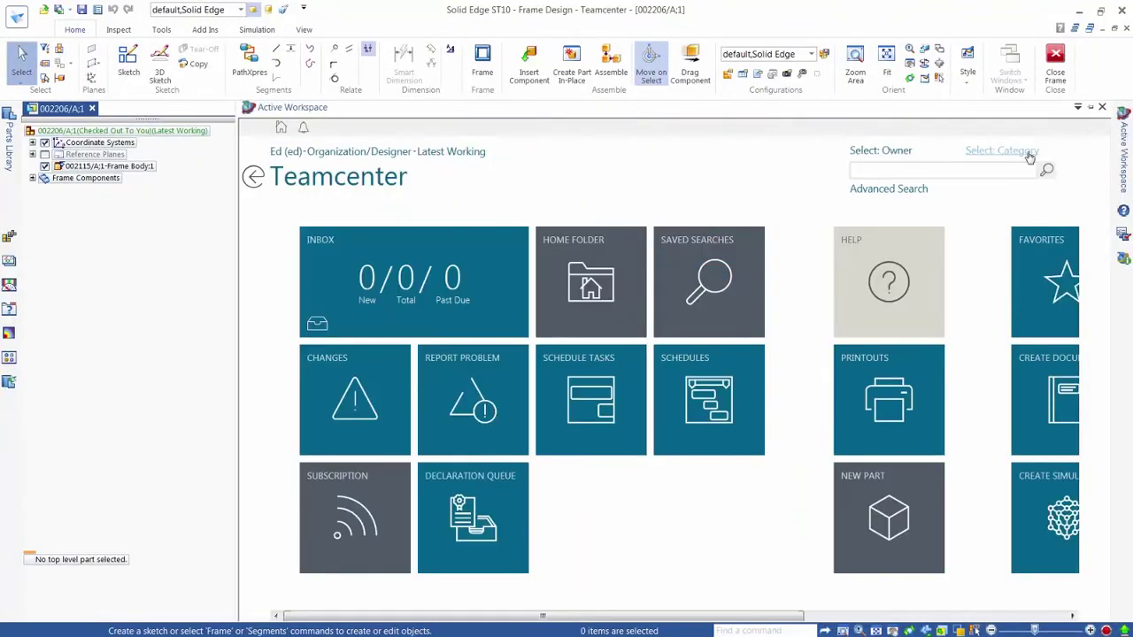
Step: Run a wildcard * search and filter by Classification to Frame Profiles (55)
{"action": "left_click", "coordinate": [1003, 170]}
{"action": "type", "text": "*"}
{"action": "key", "text": "Return"}
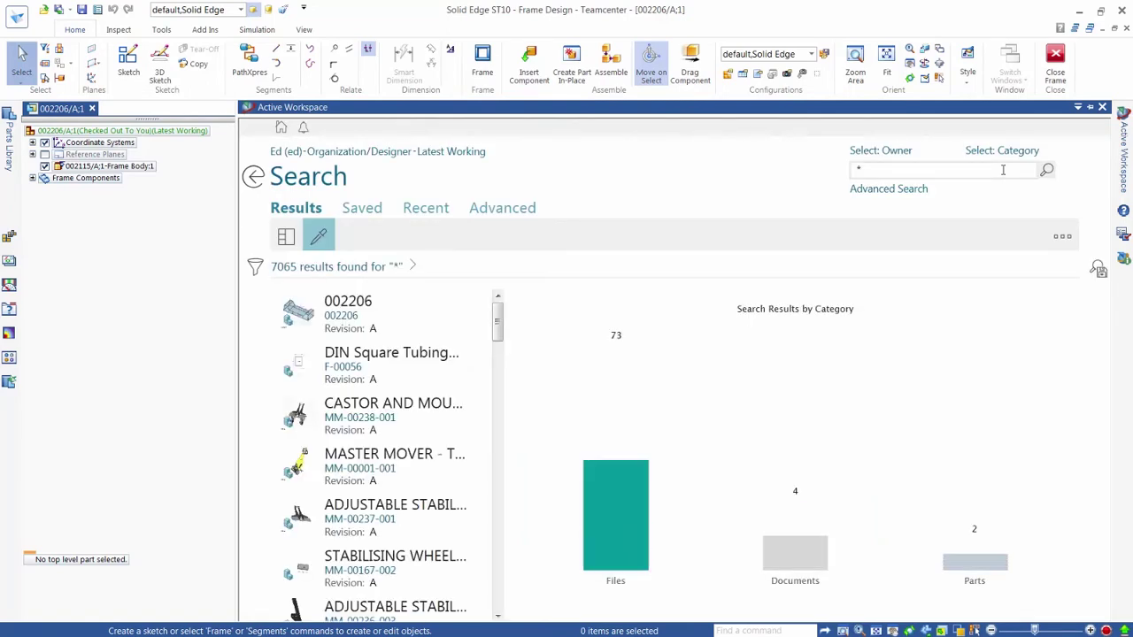
{"action": "left_click", "coordinate": [255, 267]}
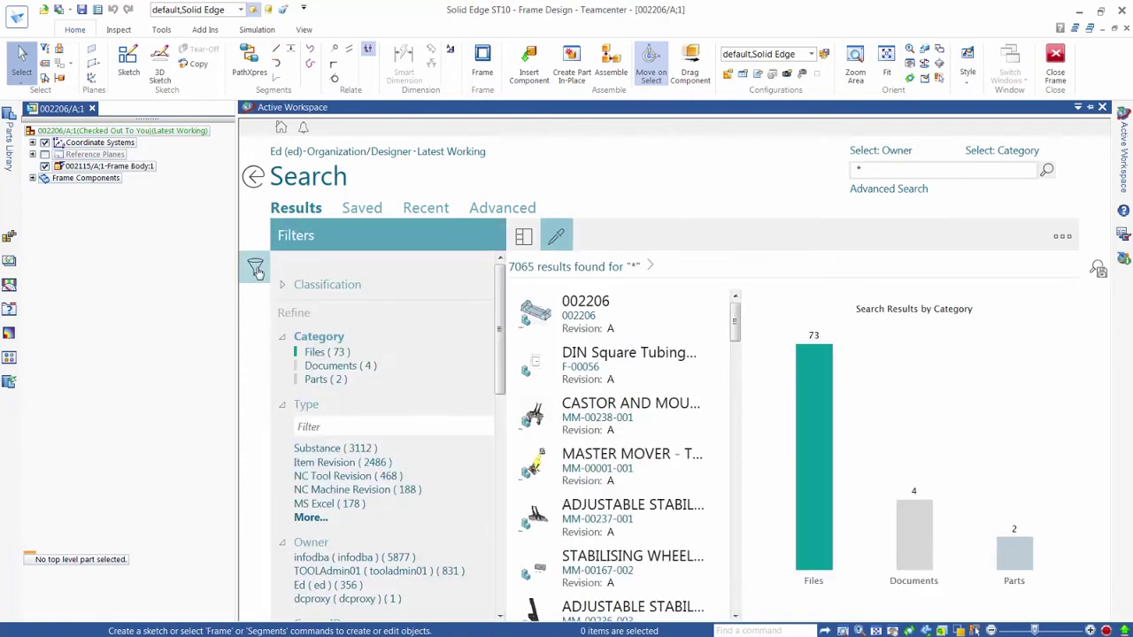
{"action": "left_click", "coordinate": [282, 285]}
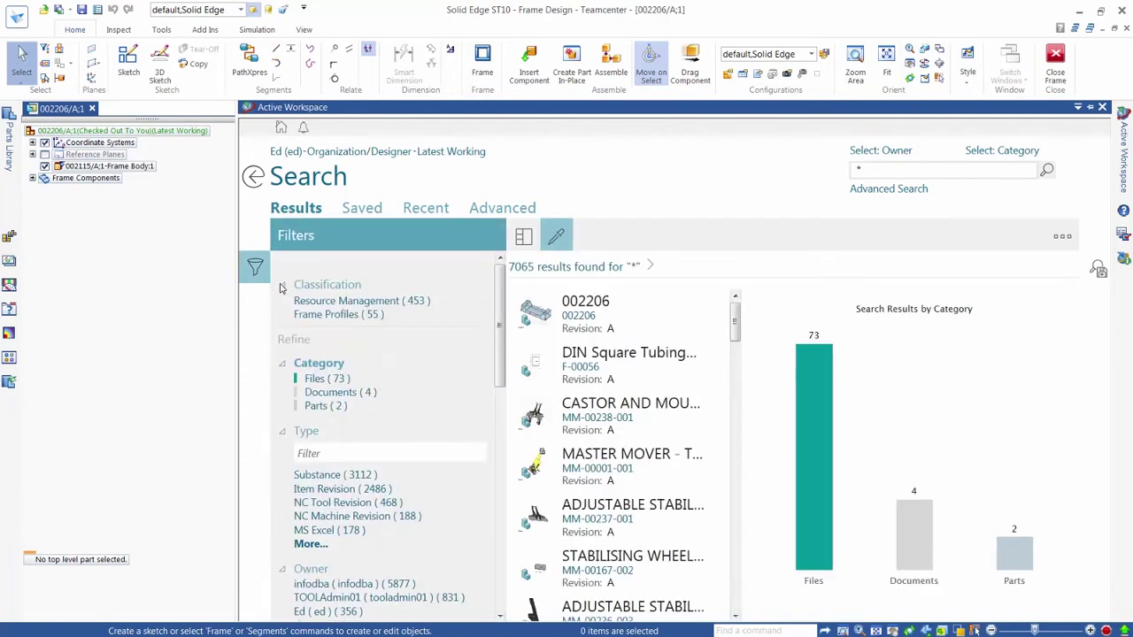
{"action": "left_click", "coordinate": [345, 315]}
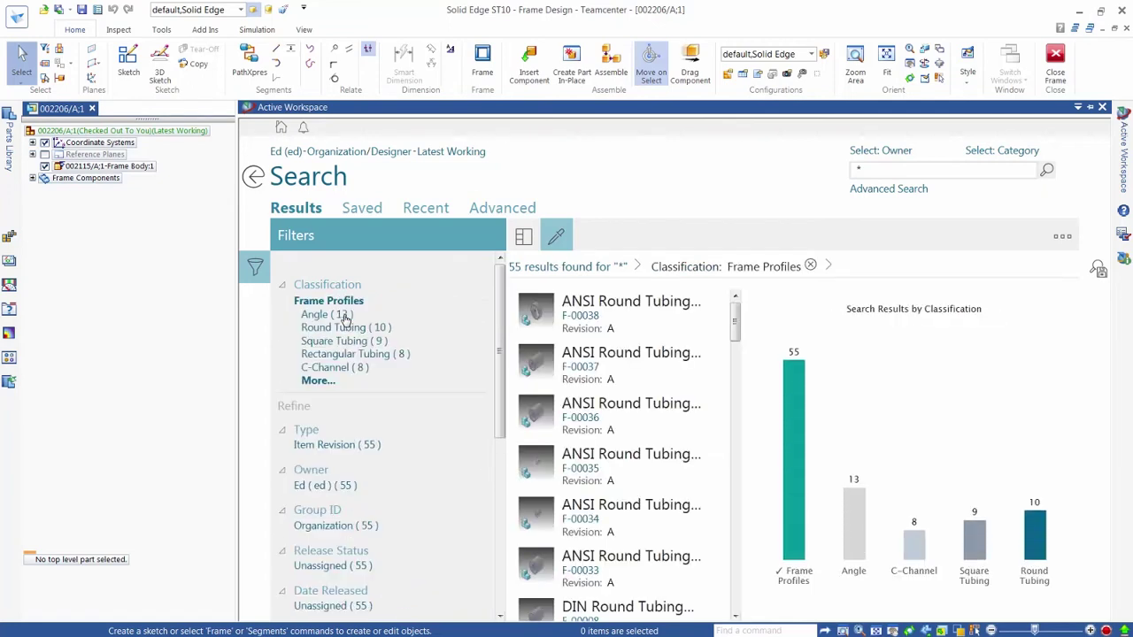
Step: Narrow frame profiles to ANSI Round Tubing with diameter 2.0
{"action": "mouse_move", "coordinate": [856, 550]}
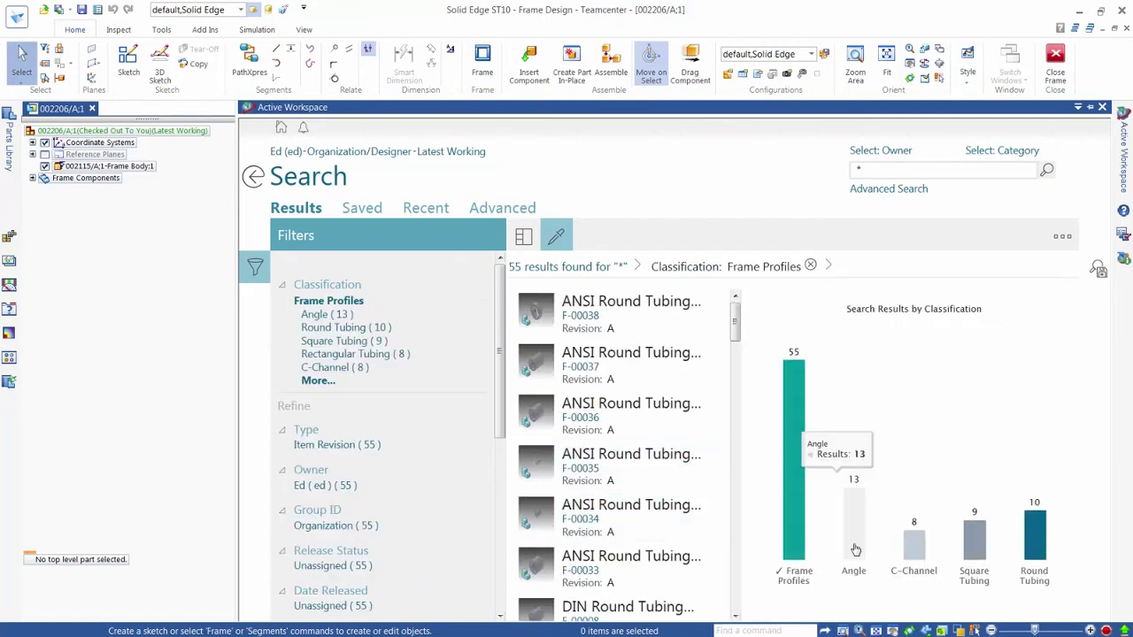
{"action": "left_click", "coordinate": [1037, 550]}
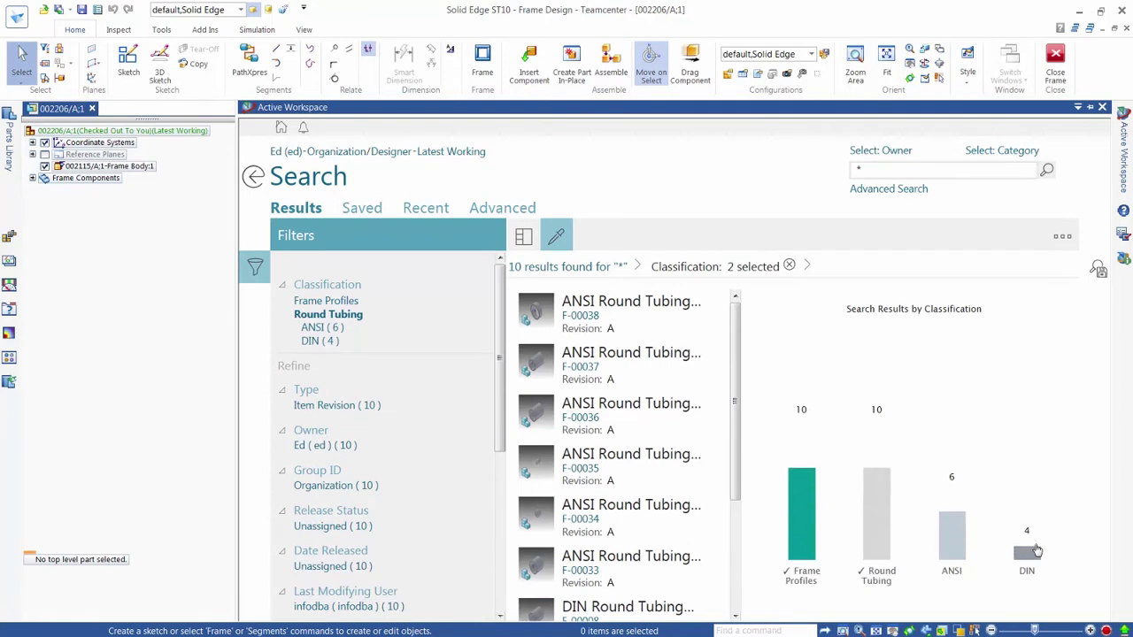
{"action": "left_click", "coordinate": [951, 545]}
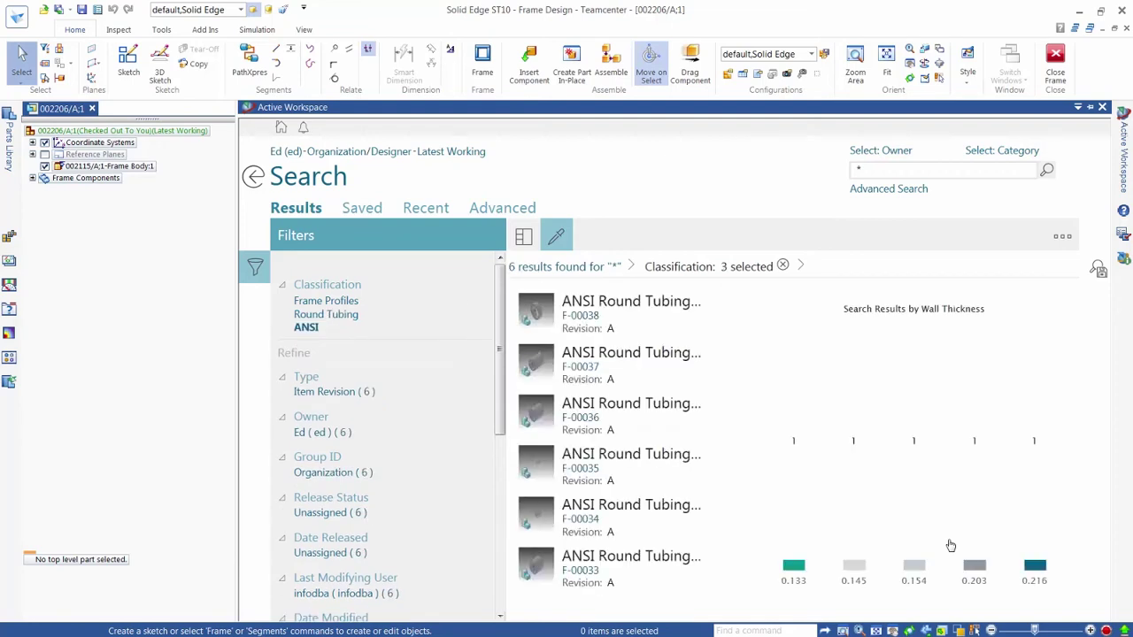
{"action": "left_click_drag", "start_coordinate": [503, 425], "coordinate": [485, 613]}
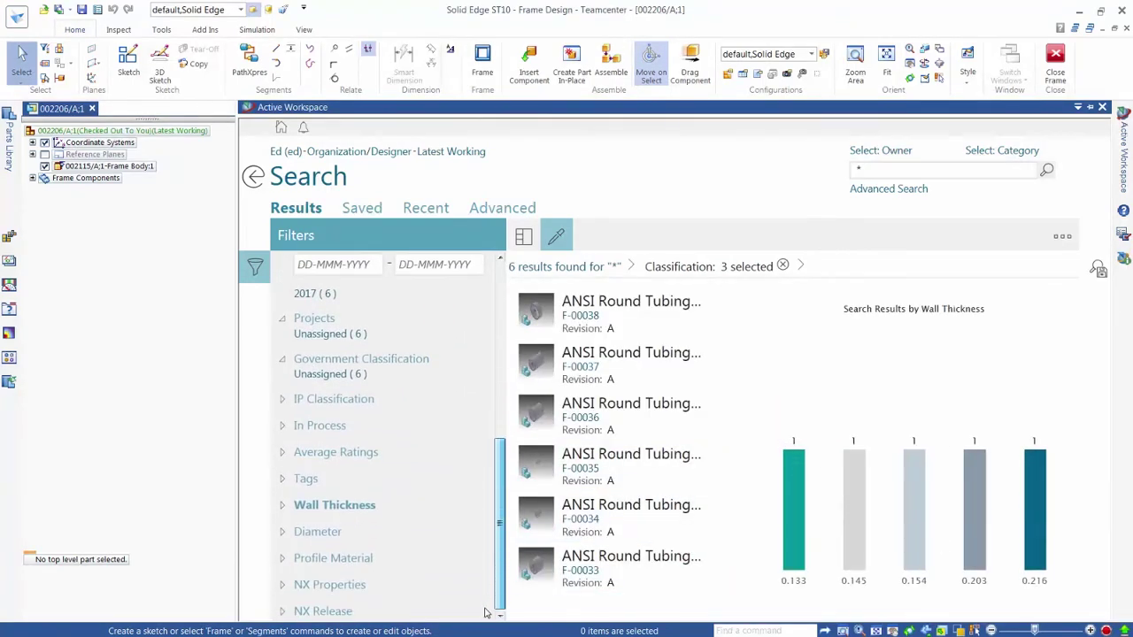
{"action": "left_click", "coordinate": [319, 532]}
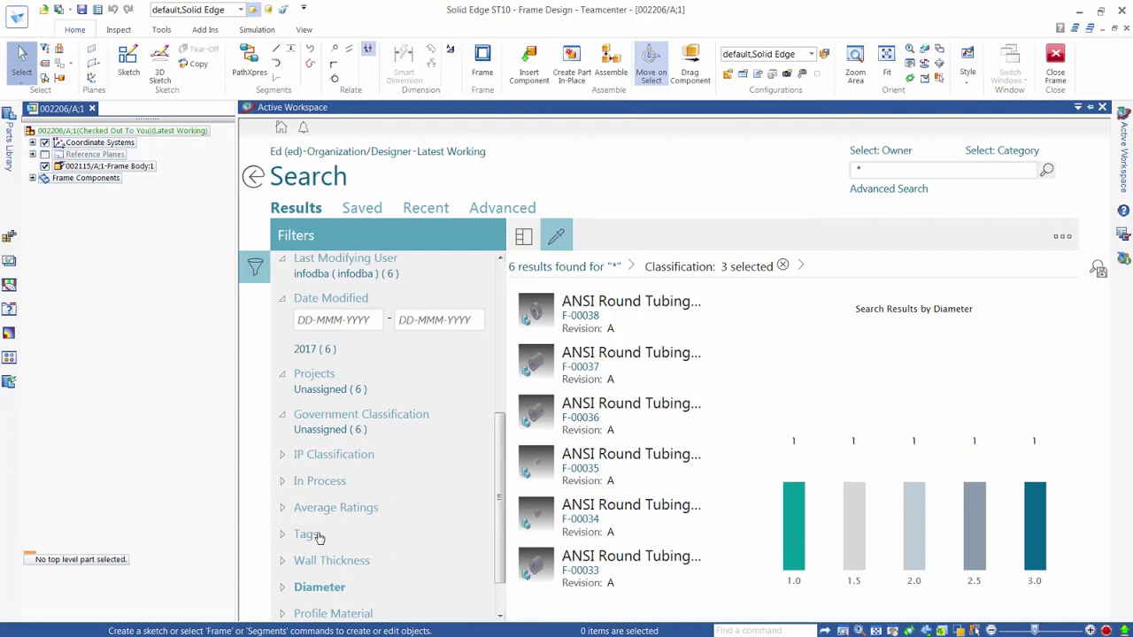
{"action": "mouse_move", "coordinate": [924, 501]}
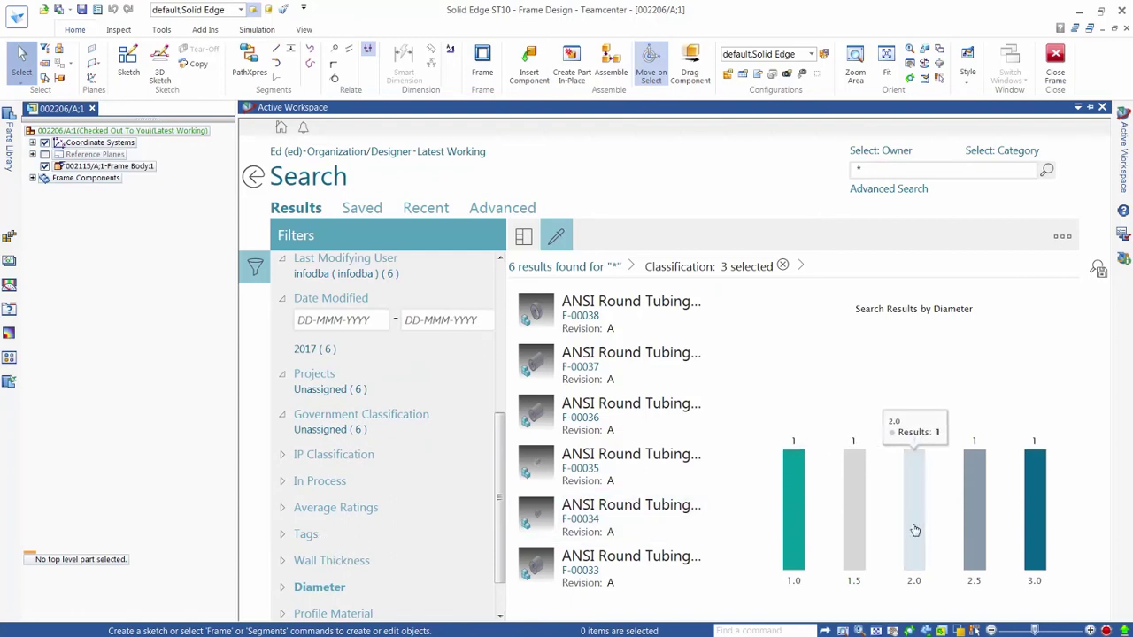
{"action": "left_click", "coordinate": [915, 531]}
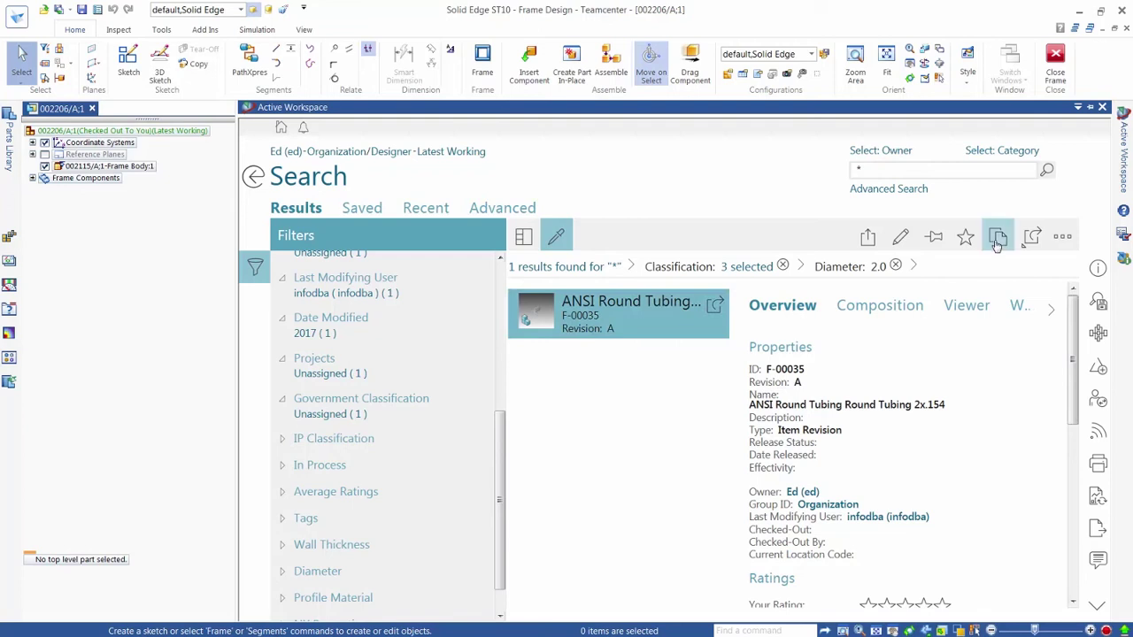
Step: Copy the ANSI Round Tubing 2x.154 item, return to the 002206 model, and start a new frame
{"action": "left_click", "coordinate": [997, 237]}
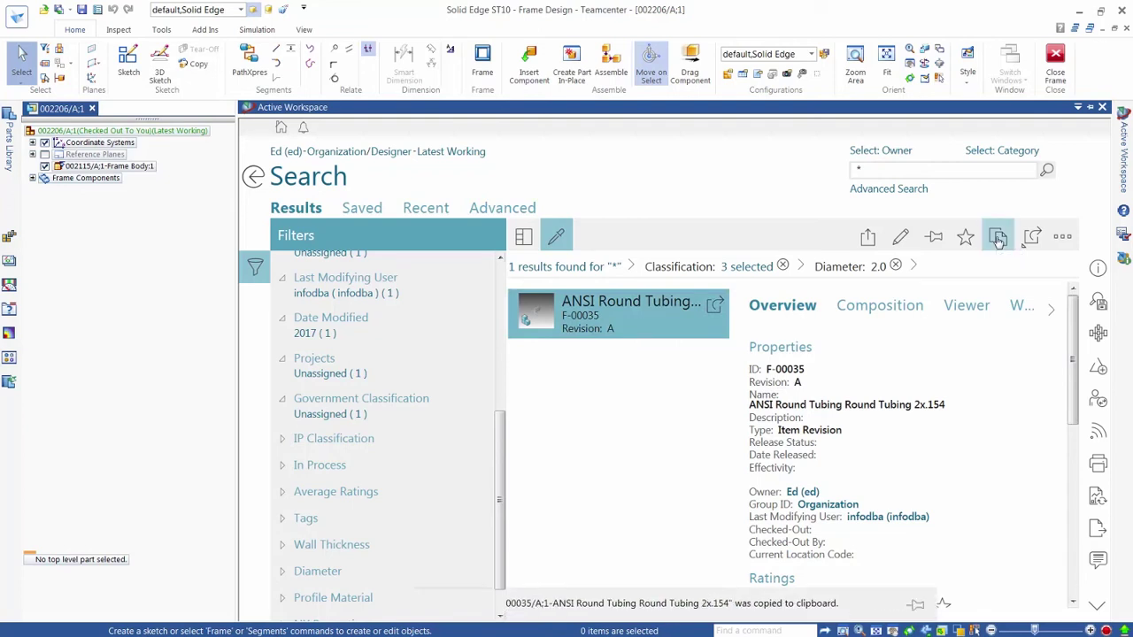
{"action": "left_click", "coordinate": [128, 345]}
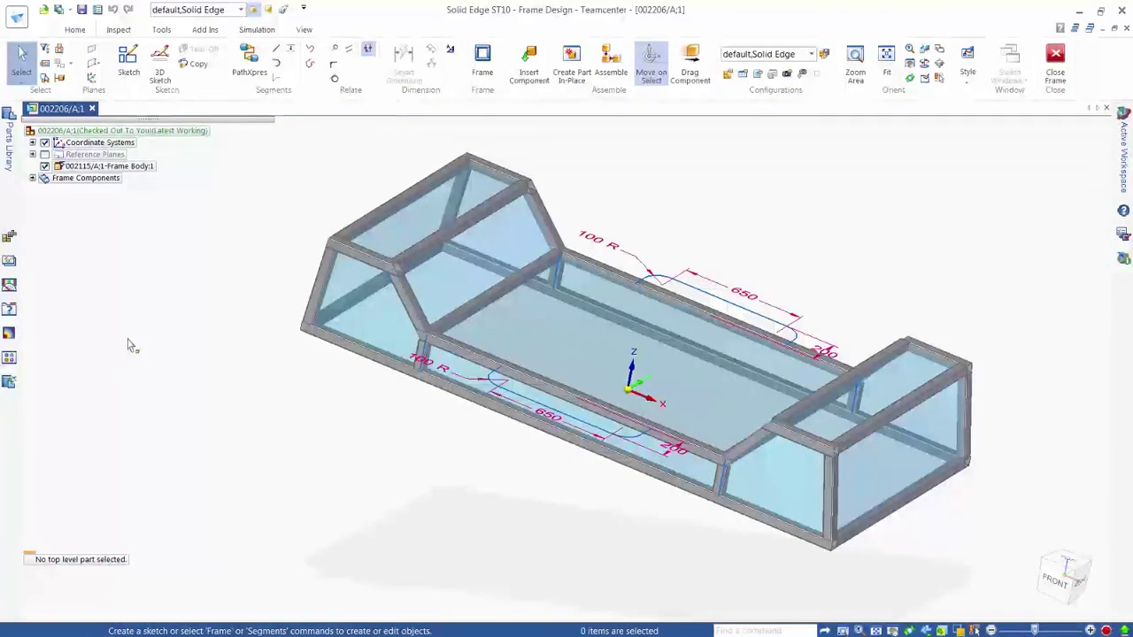
{"action": "left_click", "coordinate": [483, 62]}
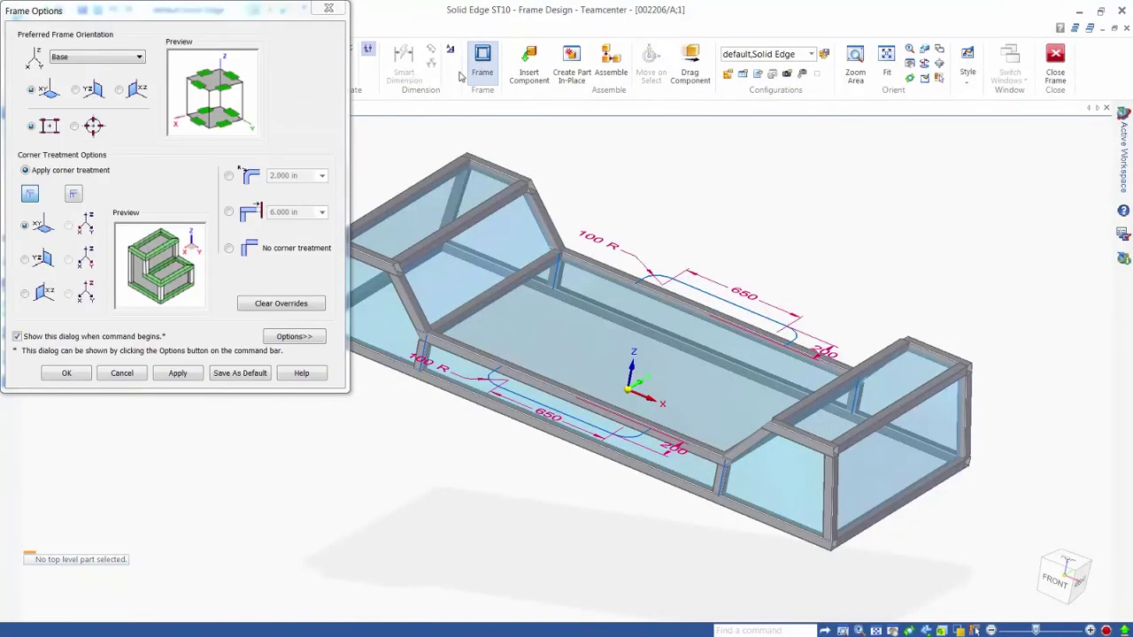
Step: Accept the frame options and choose Round Tubing F-00035/A from the Clipboard as the profile
{"action": "left_click", "coordinate": [67, 372]}
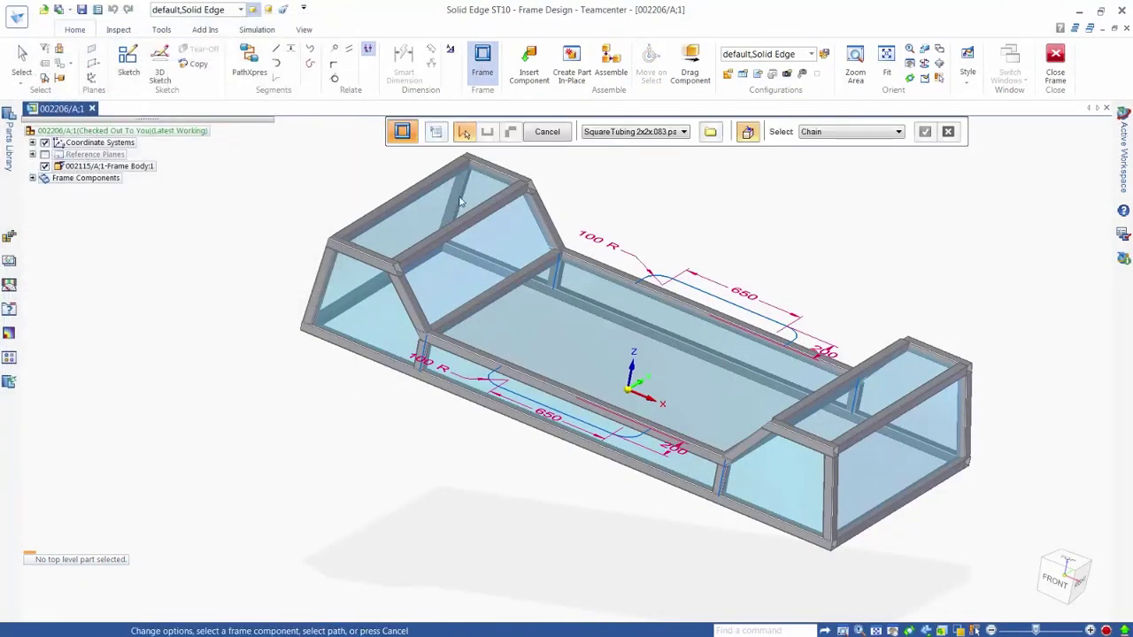
{"action": "left_click", "coordinate": [712, 132]}
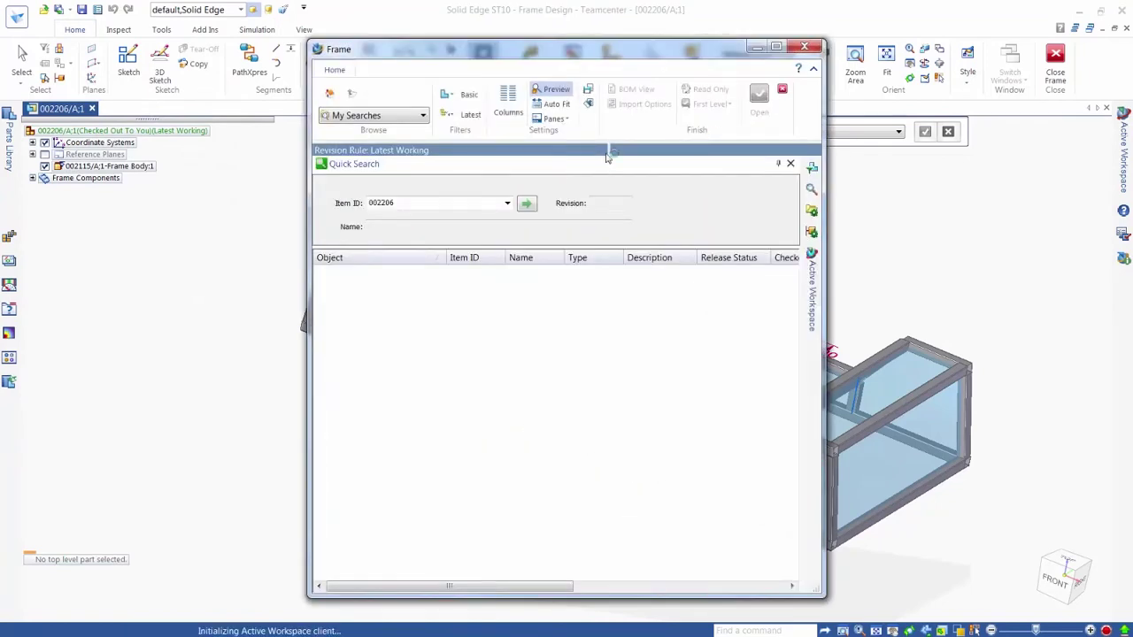
{"action": "left_click", "coordinate": [423, 116]}
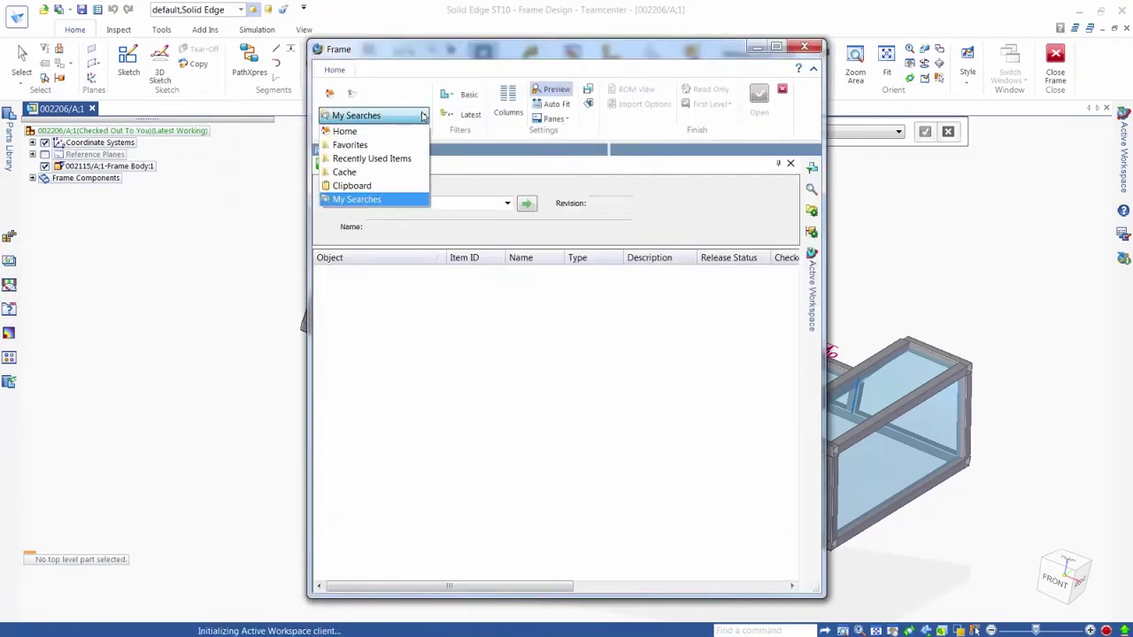
{"action": "left_click", "coordinate": [372, 186]}
{"action": "left_click", "coordinate": [363, 275]}
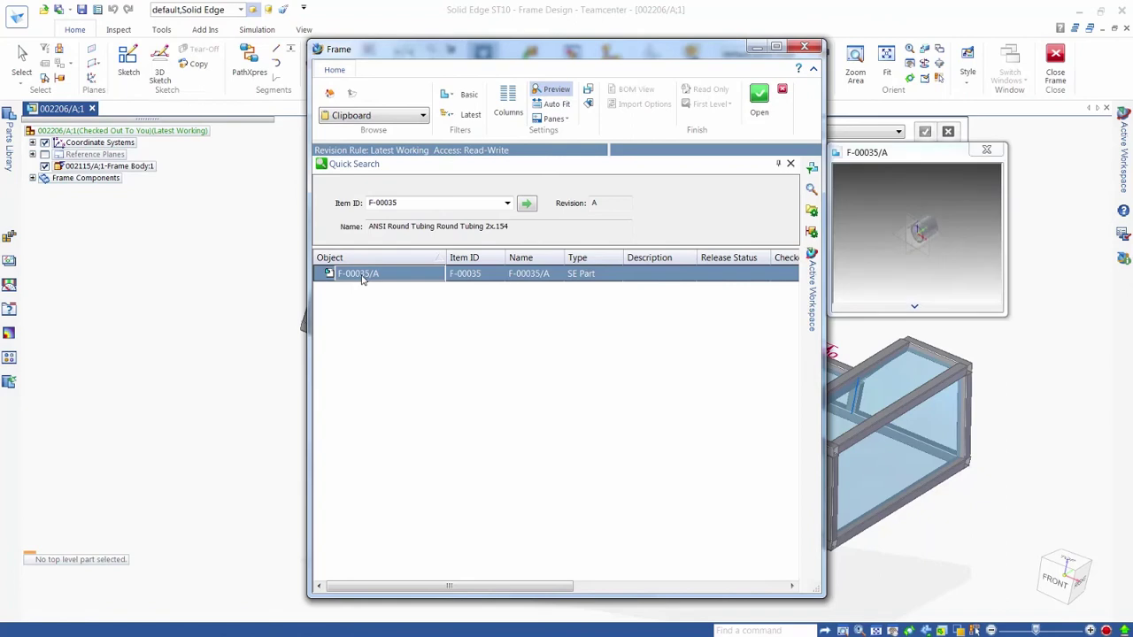
{"action": "left_click", "coordinate": [759, 97]}
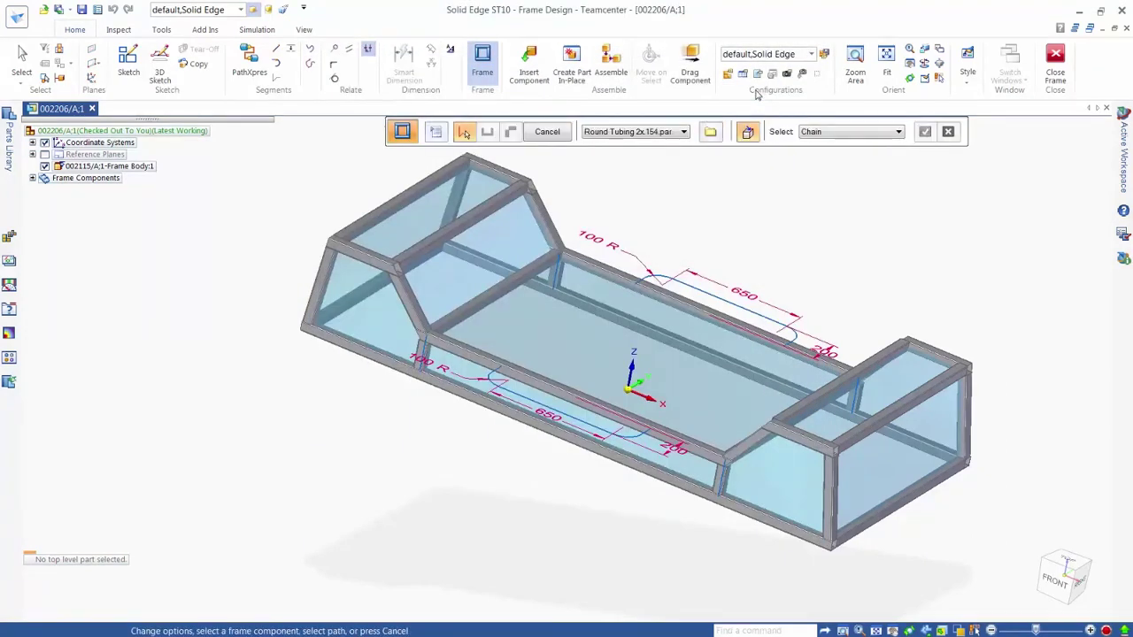
Step: Place the Round Tubing 2x.154 along both 650 handle paths and finish the frame
{"action": "left_click", "coordinate": [700, 295]}
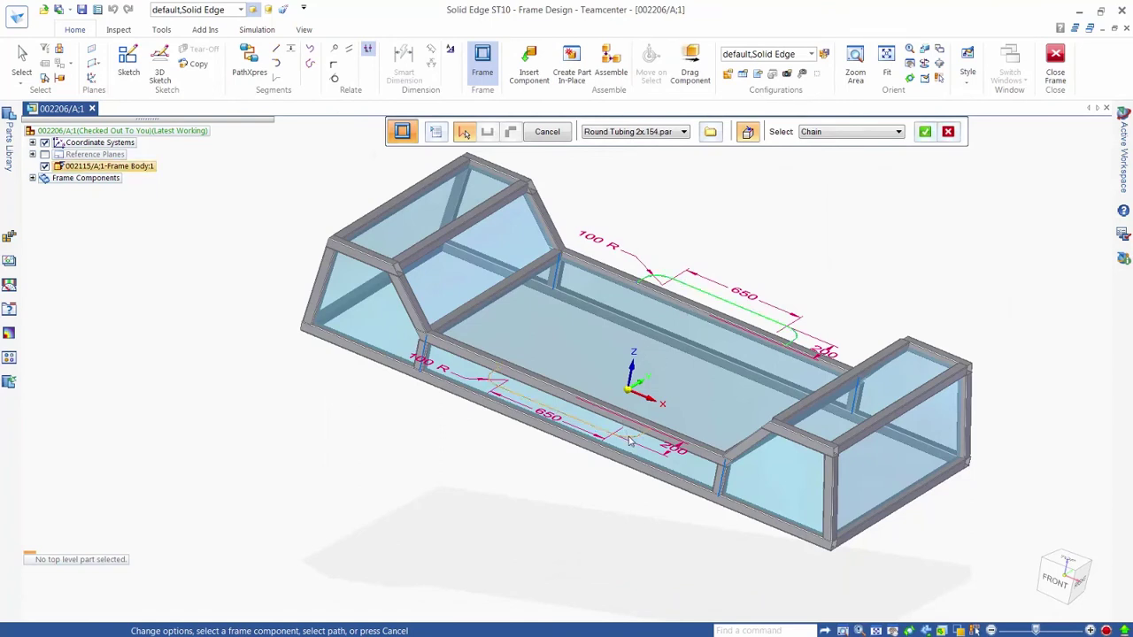
{"action": "right_click", "coordinate": [696, 230]}
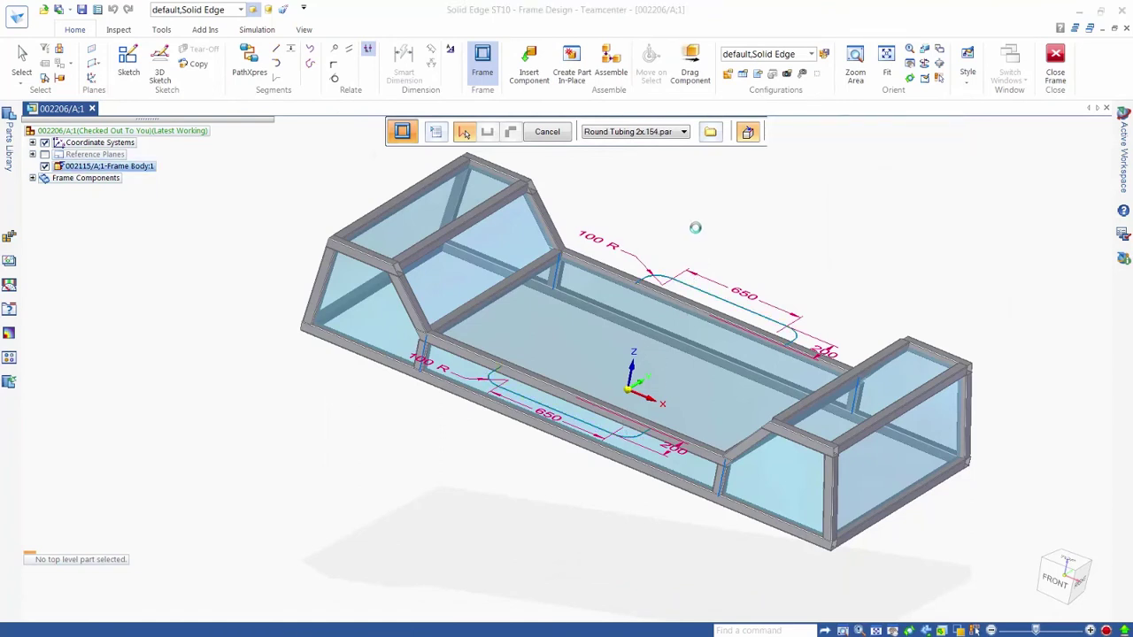
{"action": "left_click", "coordinate": [551, 134]}
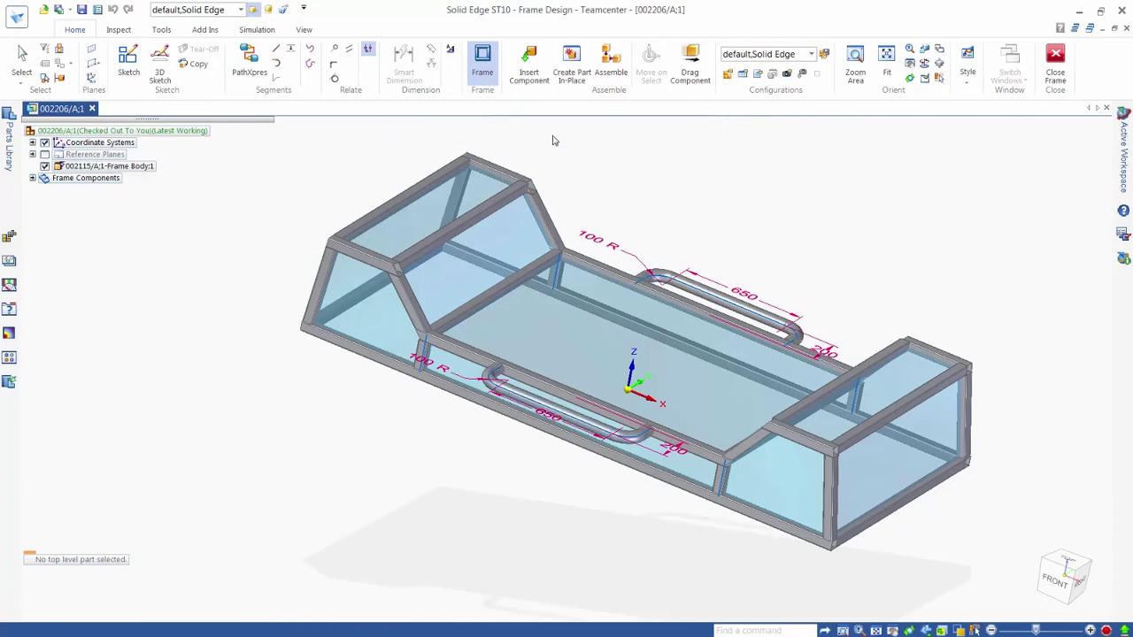
Step: Close frame design and go to the Home Folder in Active Workspace
{"action": "left_click", "coordinate": [1057, 58]}
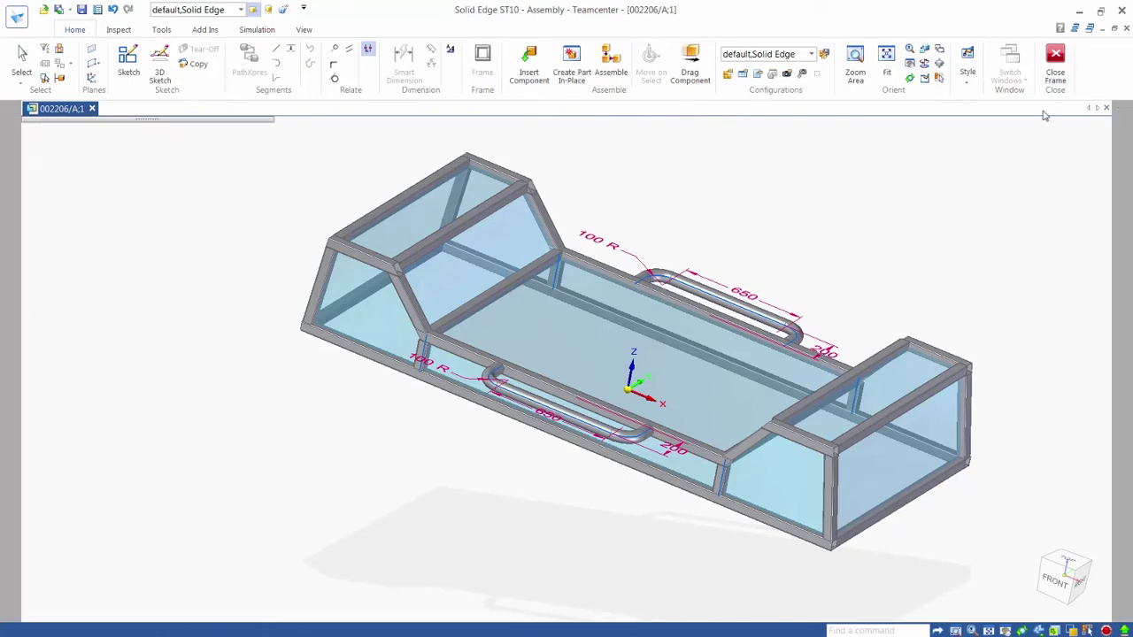
{"action": "left_click", "coordinate": [1122, 229]}
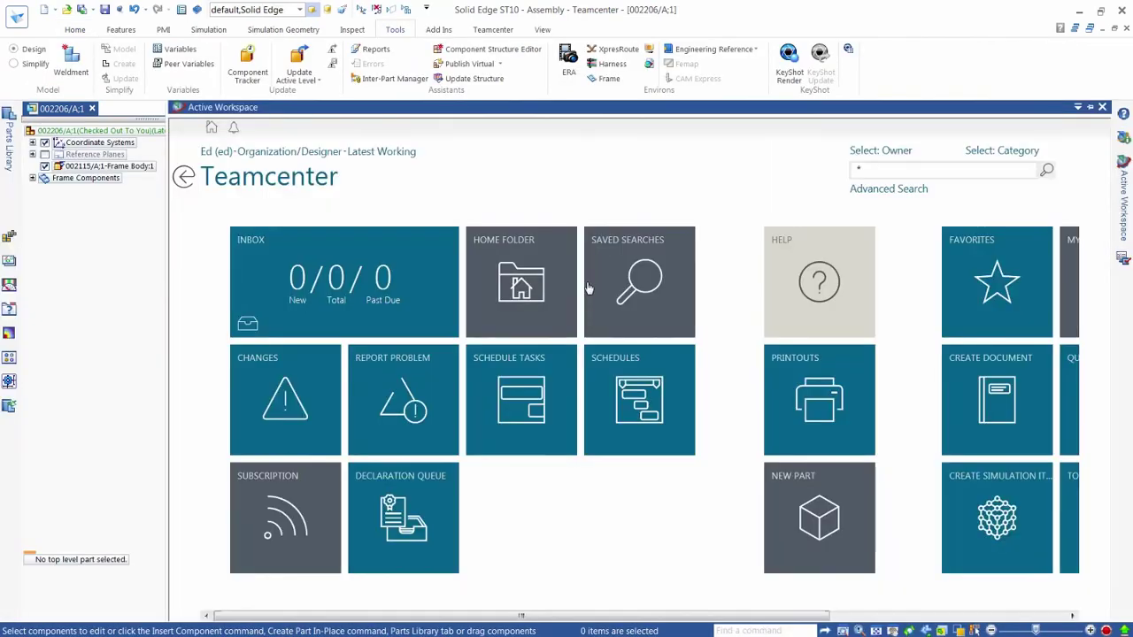
{"action": "left_click", "coordinate": [524, 292]}
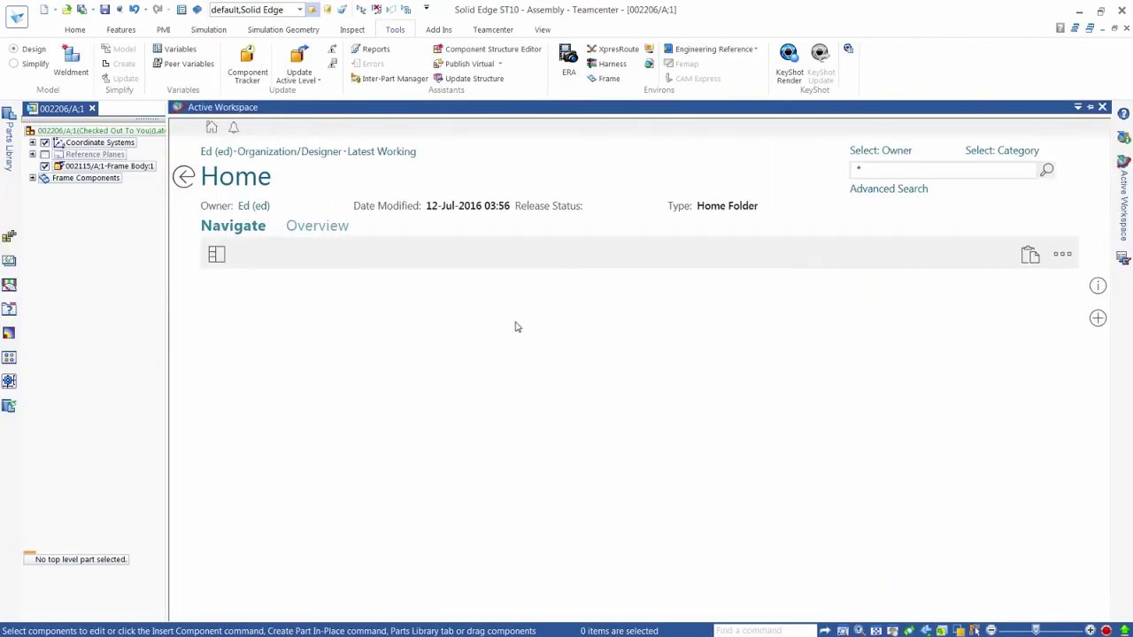
Step: Browse Newstuff > Frames and open DIN Square Tubing revision F-00056/A;1
{"action": "left_click", "coordinate": [329, 396]}
{"action": "double_click", "coordinate": [409, 393]}
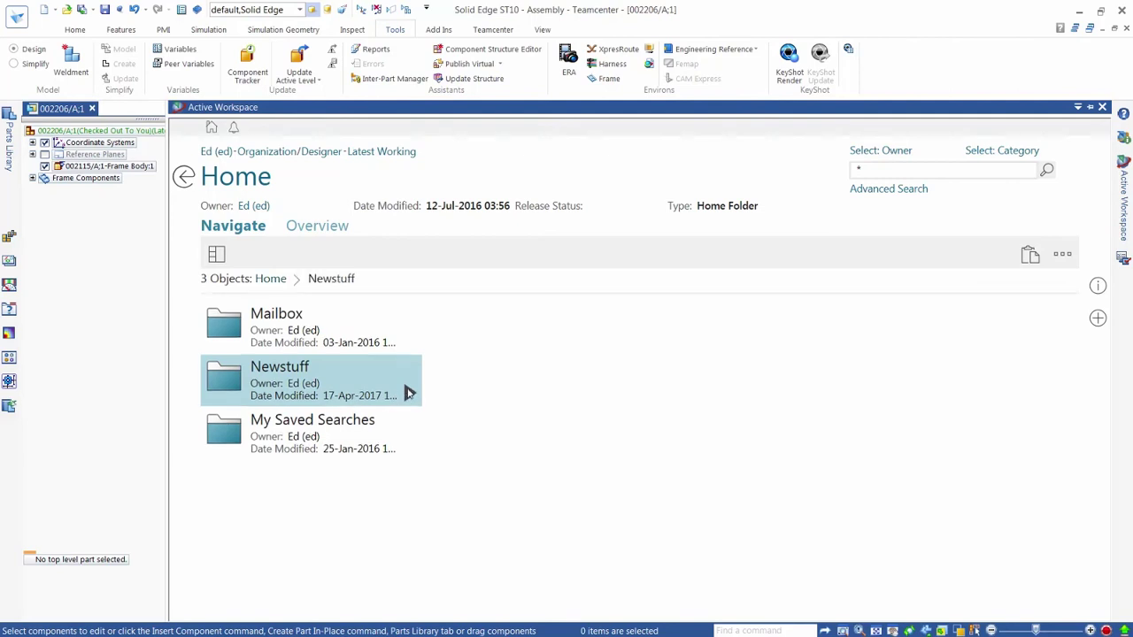
{"action": "double_click", "coordinate": [410, 448]}
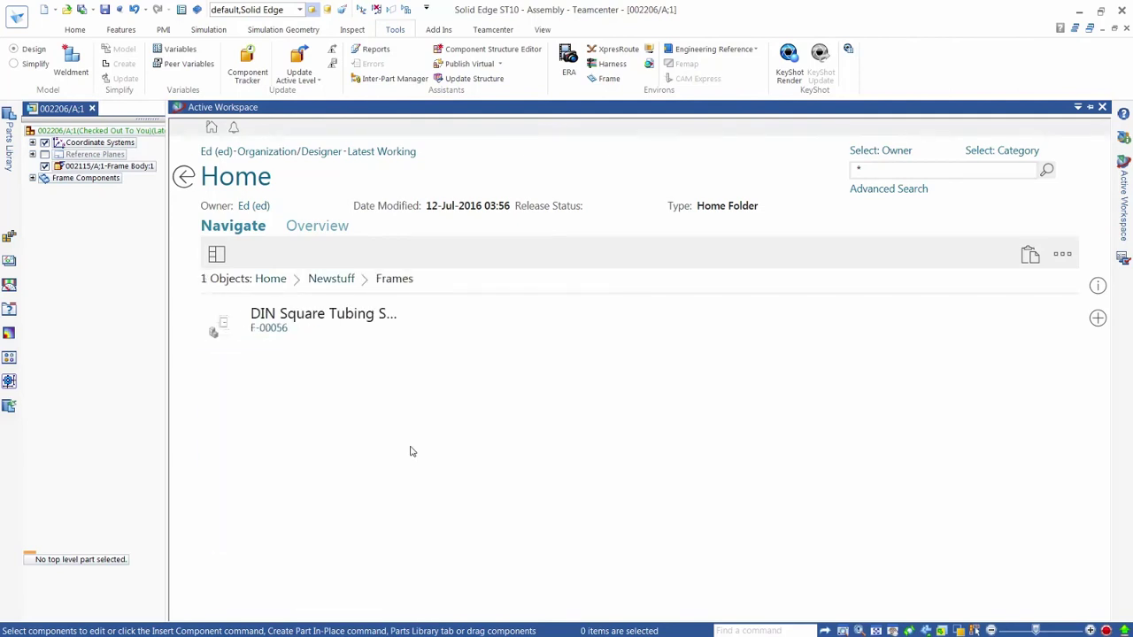
{"action": "left_click", "coordinate": [347, 315]}
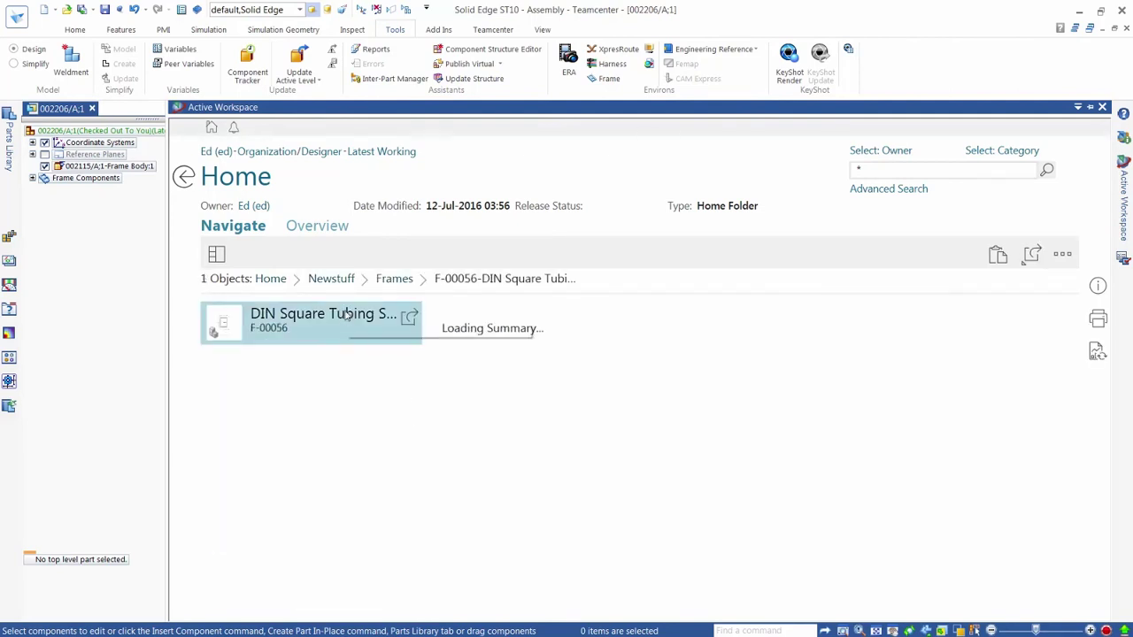
{"action": "scroll", "coordinate": [633, 496], "scroll_direction": "down", "scroll_amount": 1}
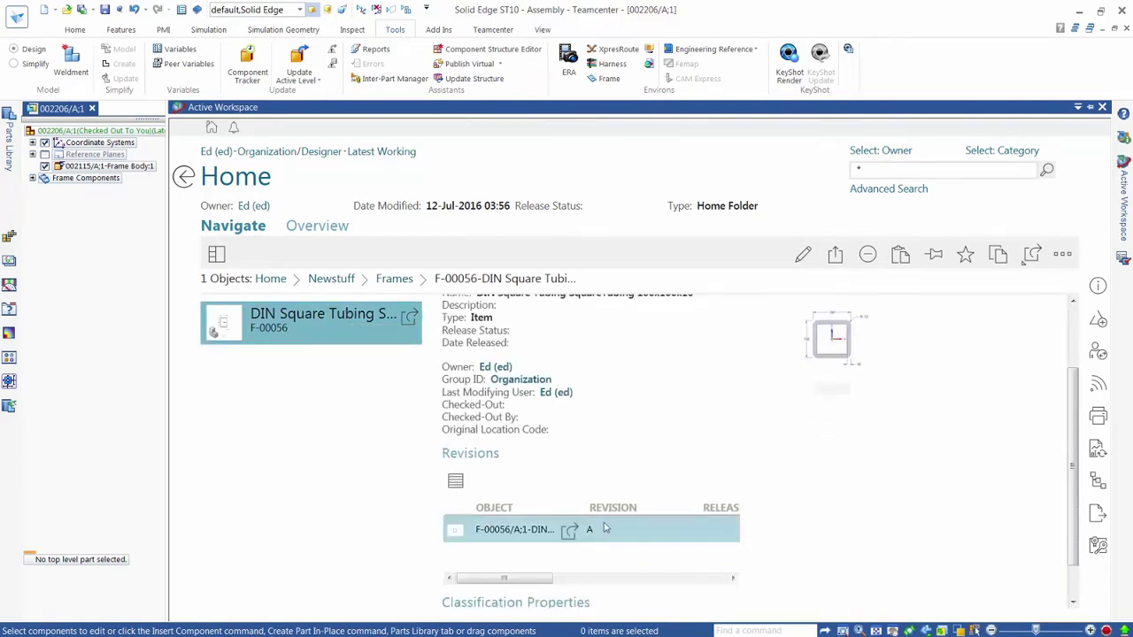
{"action": "double_click", "coordinate": [573, 535]}
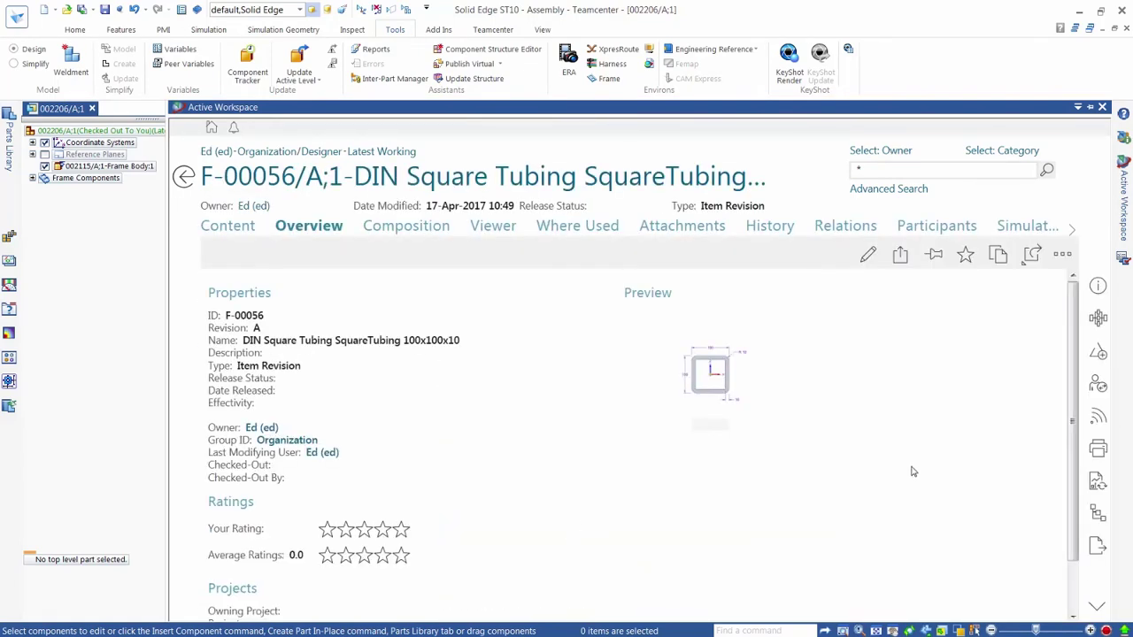
Step: Classify the item under Frame Profiles > Square Tubing > DIN with wall 10, height 100, Stainless
{"action": "left_click", "coordinate": [1097, 514]}
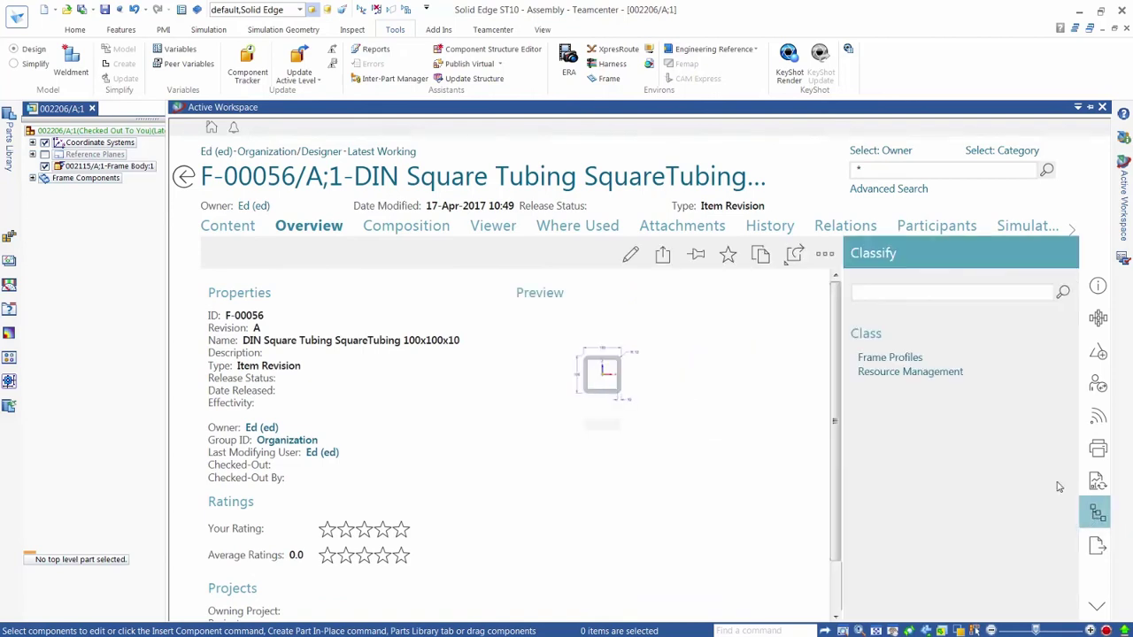
{"action": "left_click", "coordinate": [901, 359]}
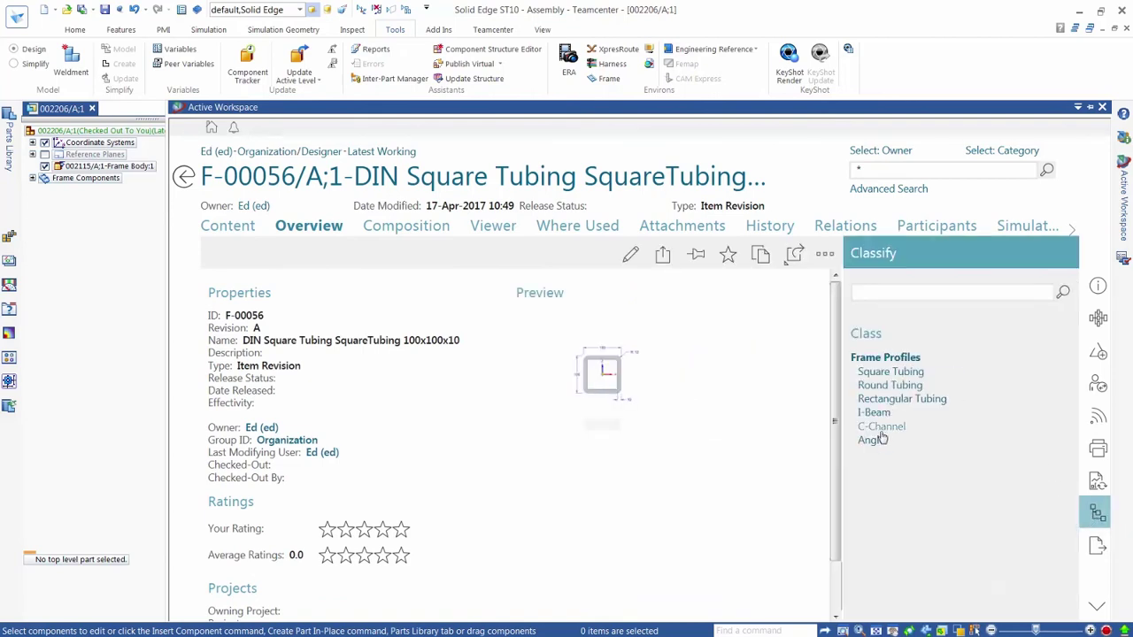
{"action": "left_click", "coordinate": [882, 375]}
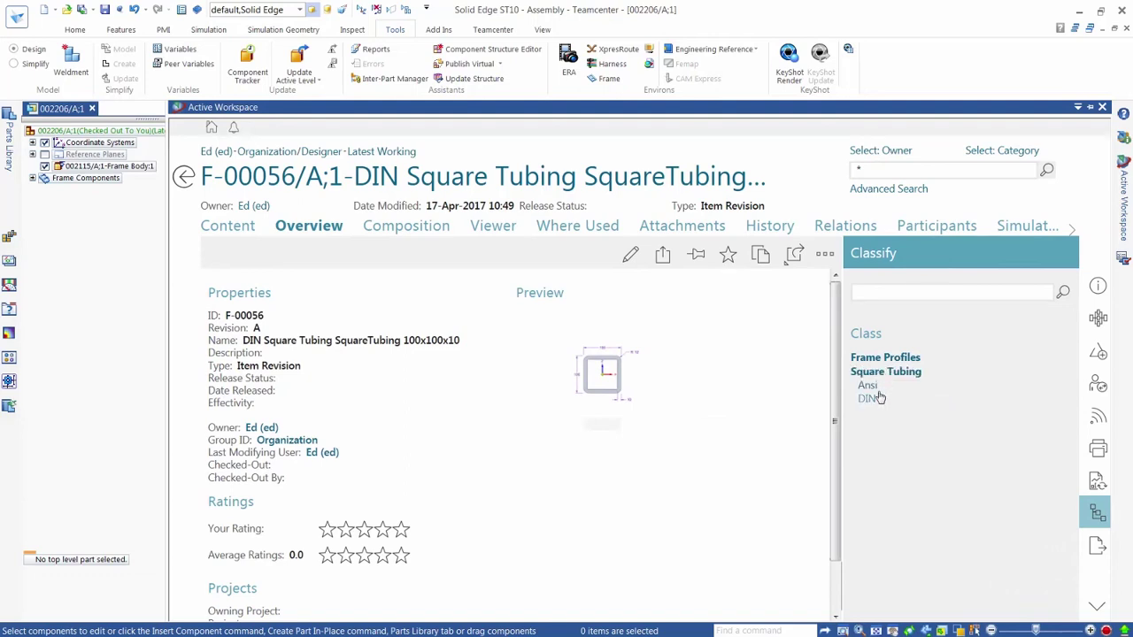
{"action": "left_click", "coordinate": [884, 472]}
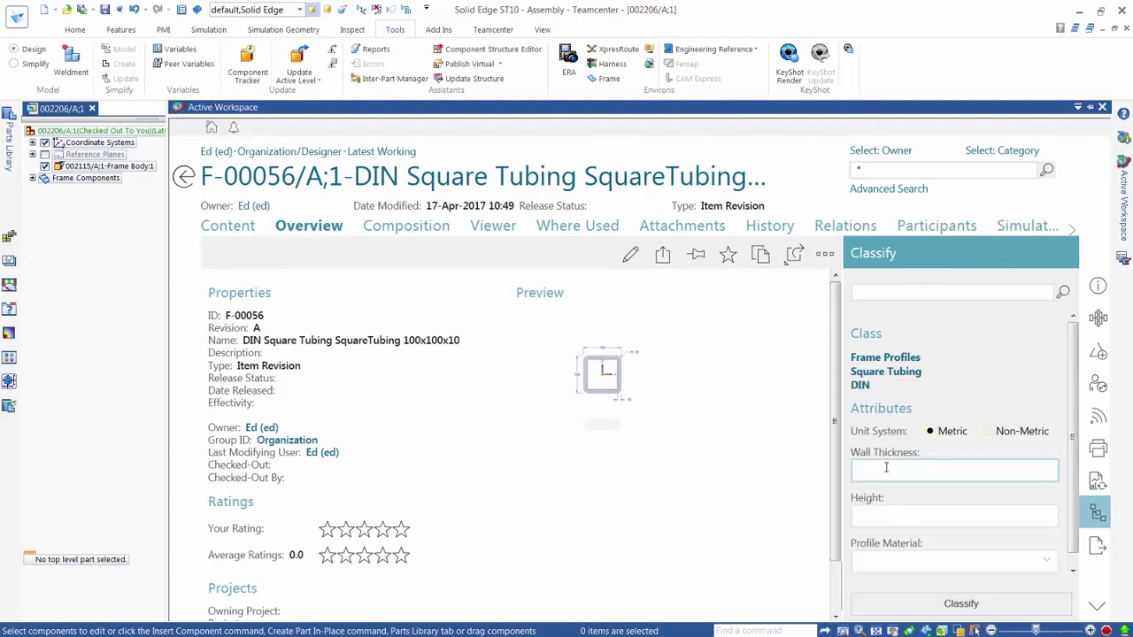
{"action": "type", "text": "10"}
{"action": "left_click", "coordinate": [877, 514]}
{"action": "type", "text": "100"}
{"action": "left_click", "coordinate": [880, 557]}
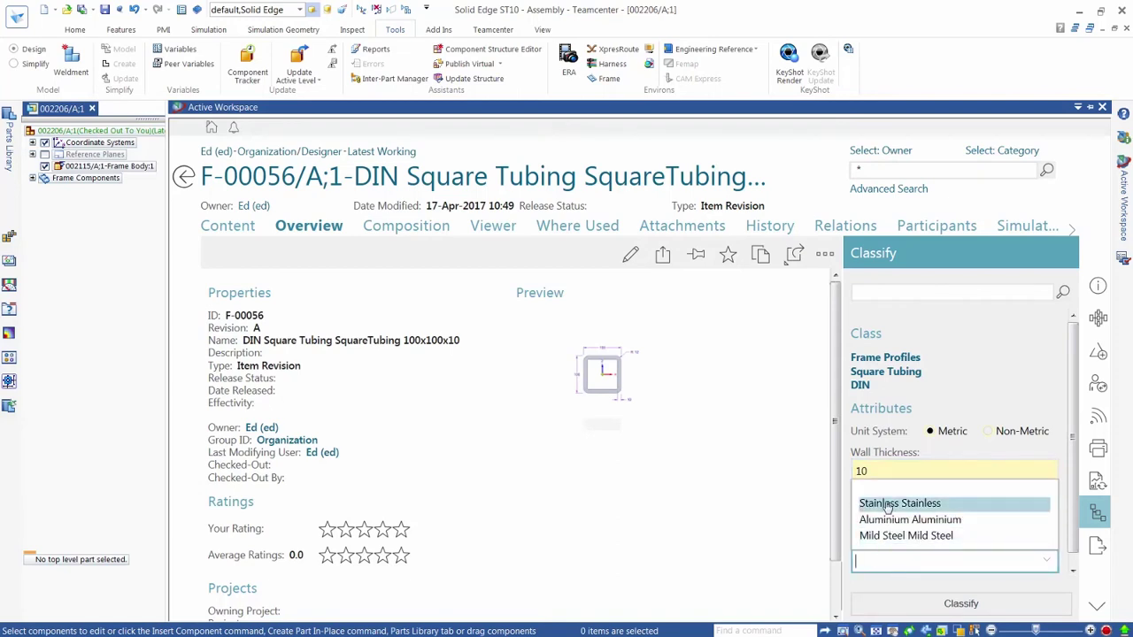
{"action": "left_click", "coordinate": [888, 504]}
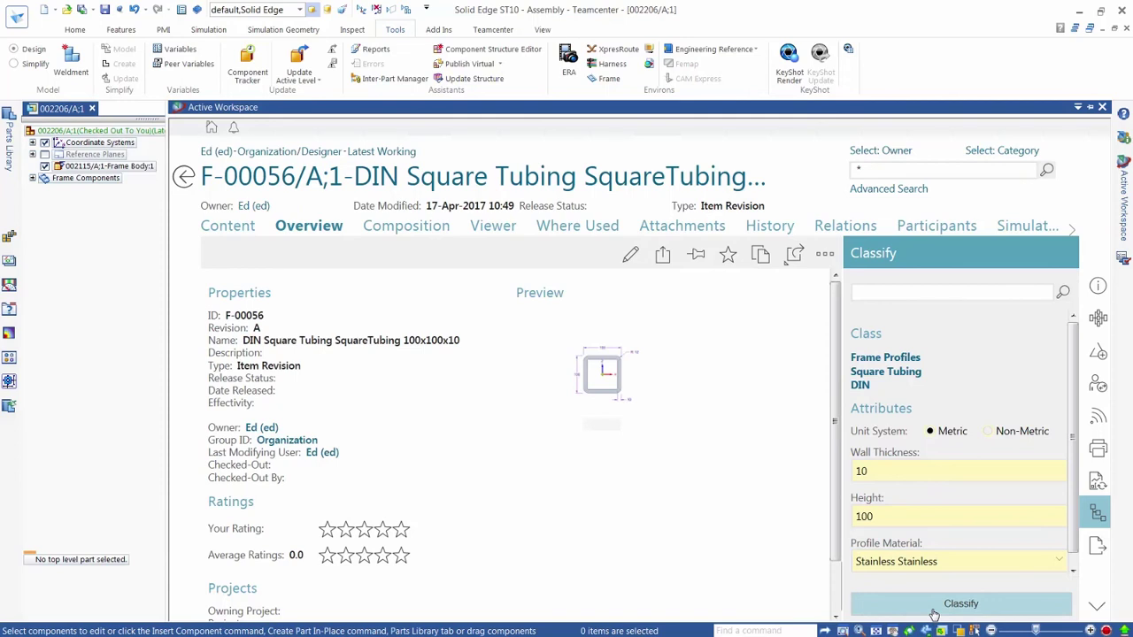
{"action": "left_click", "coordinate": [934, 609]}
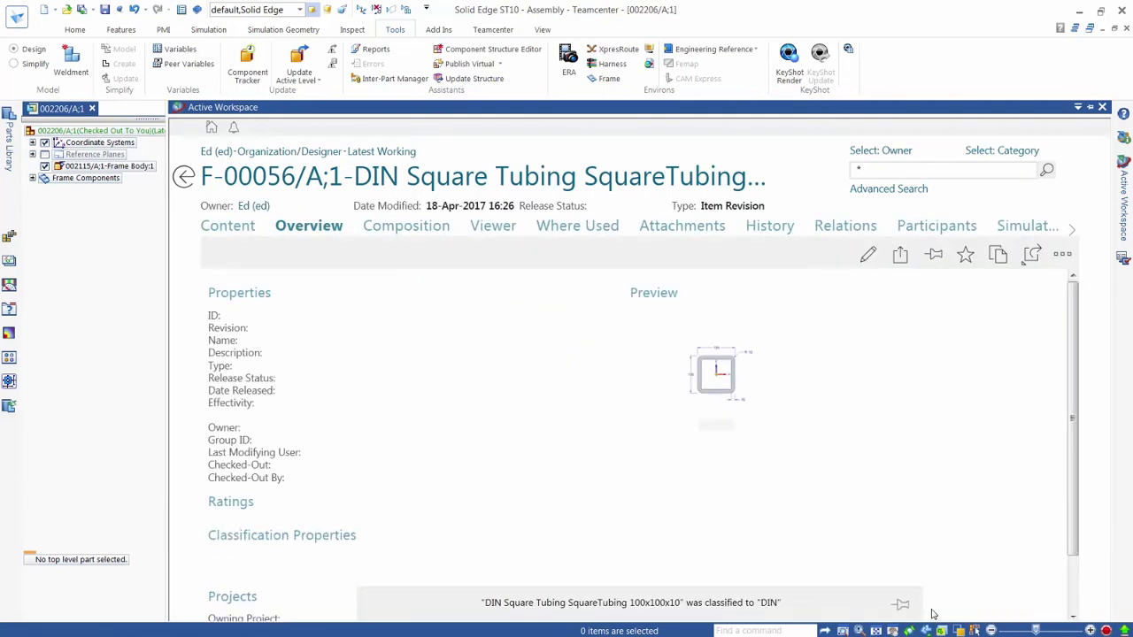
Step: Leave Active Workspace and return to the 002206 frame assembly
{"action": "scroll", "coordinate": [436, 399], "scroll_direction": "down", "scroll_amount": 1}
{"action": "scroll", "coordinate": [436, 399], "scroll_direction": "down", "scroll_amount": 2}
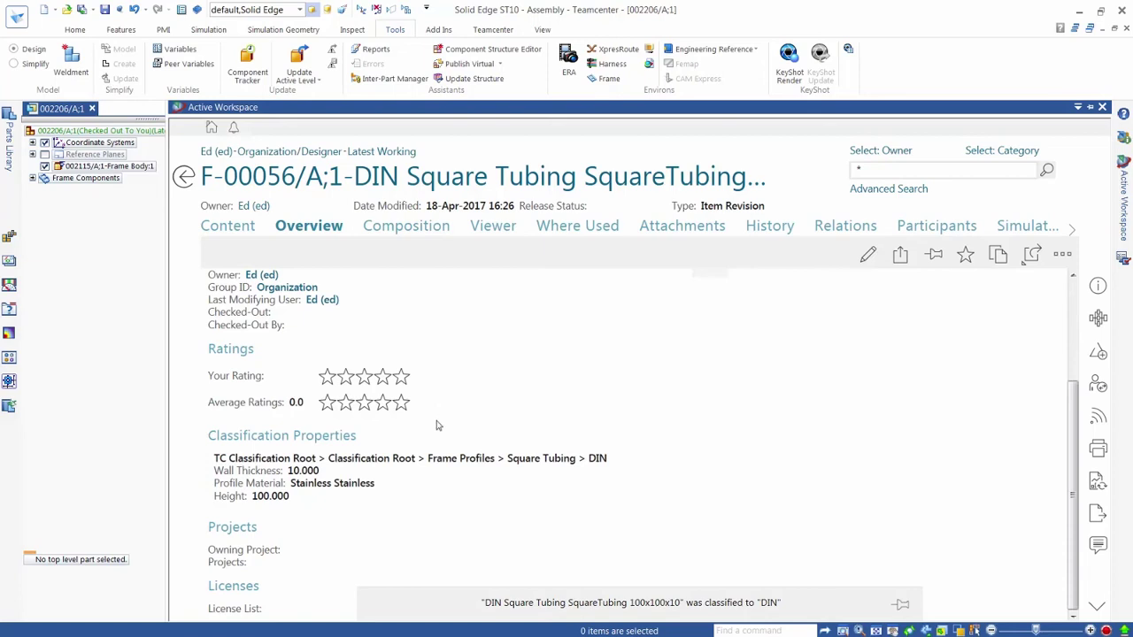
{"action": "left_click", "coordinate": [114, 382]}
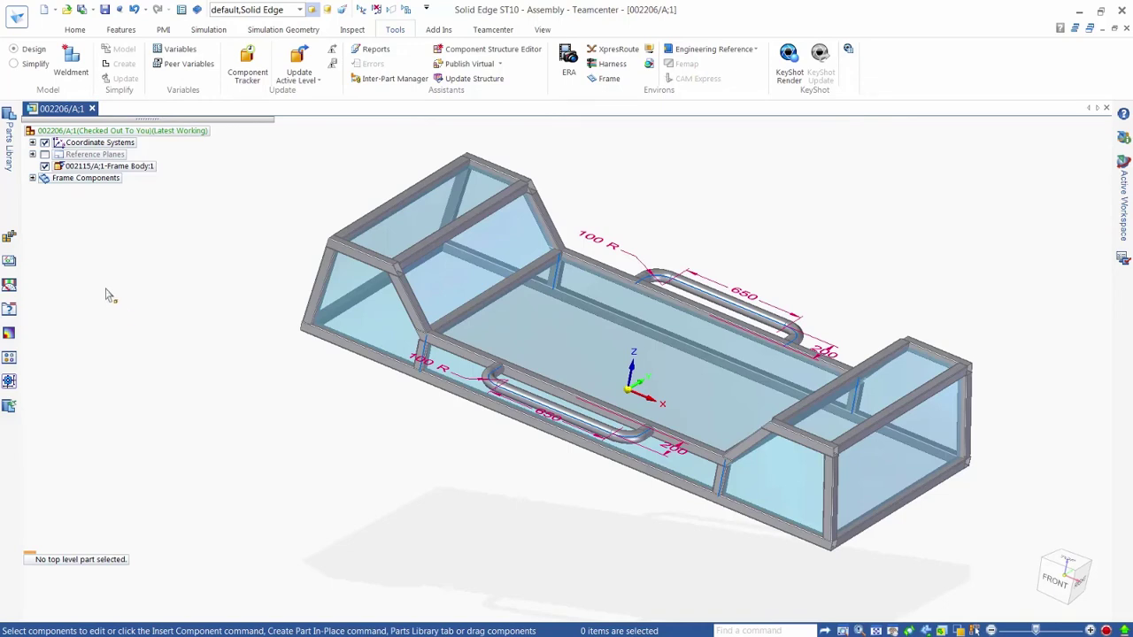
Step: In Occurrence Properties, set the first square tube's Powder Coat to Black
{"action": "right_click", "coordinate": [91, 241]}
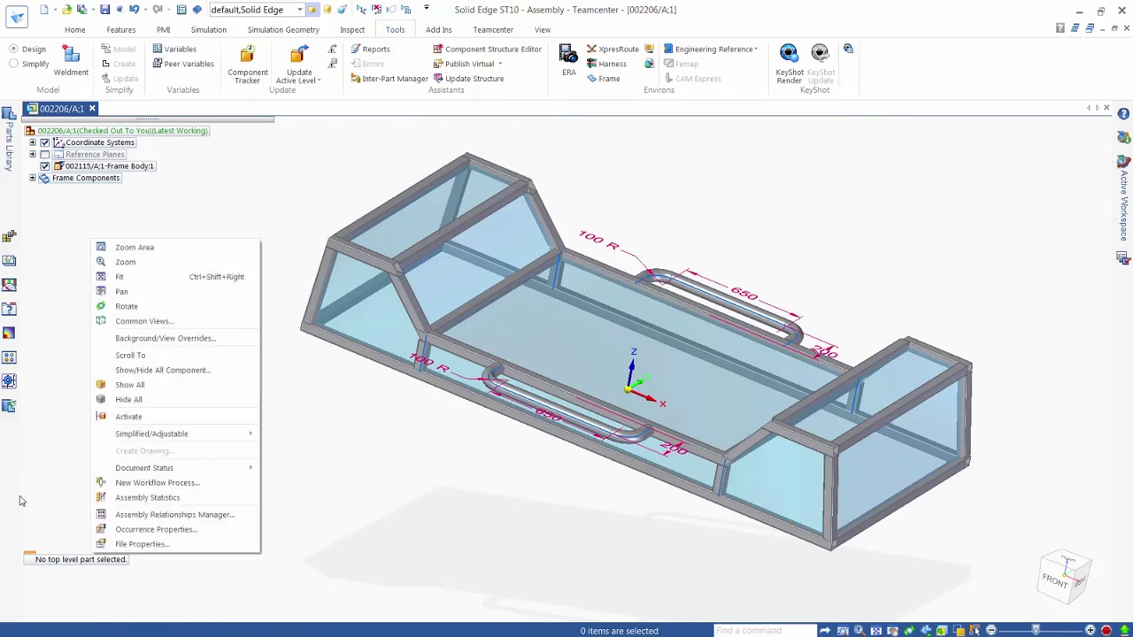
{"action": "left_click", "coordinate": [138, 530]}
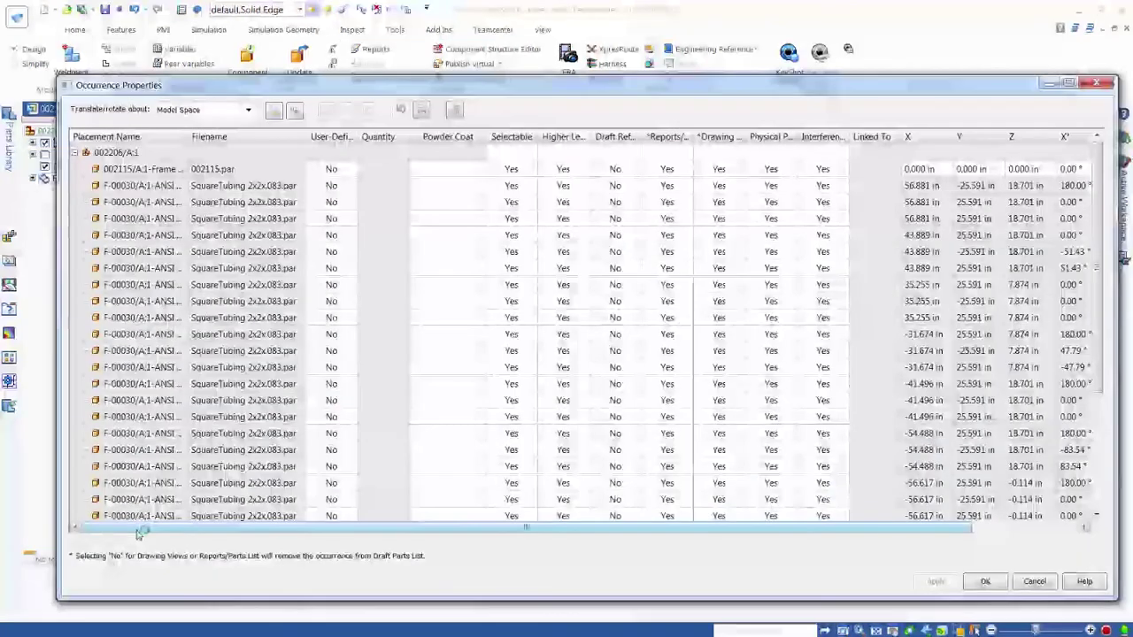
{"action": "left_click", "coordinate": [470, 189]}
{"action": "left_click", "coordinate": [480, 187]}
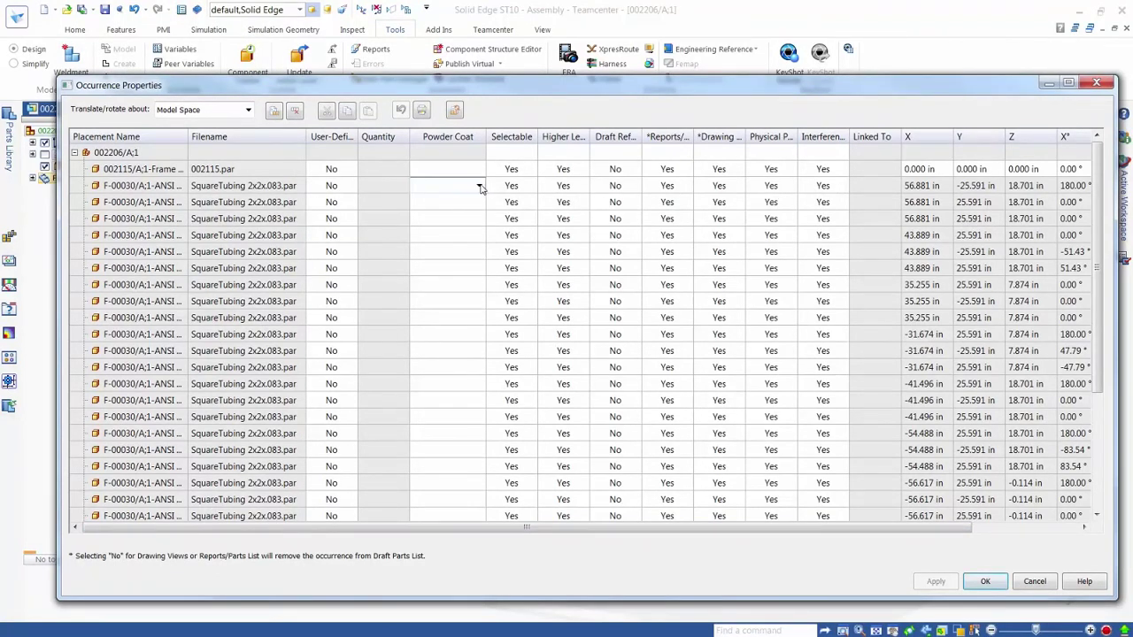
{"action": "left_click", "coordinate": [434, 213]}
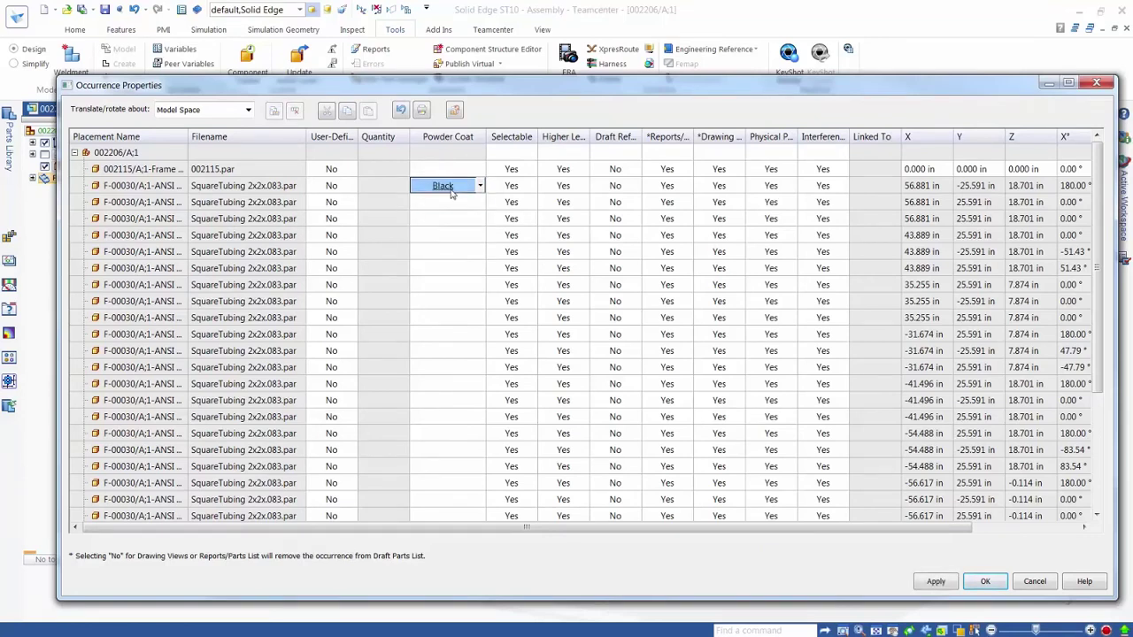
Step: Copy the Black powder coat to all the remaining square tube occurrences
{"action": "right_click", "coordinate": [453, 194]}
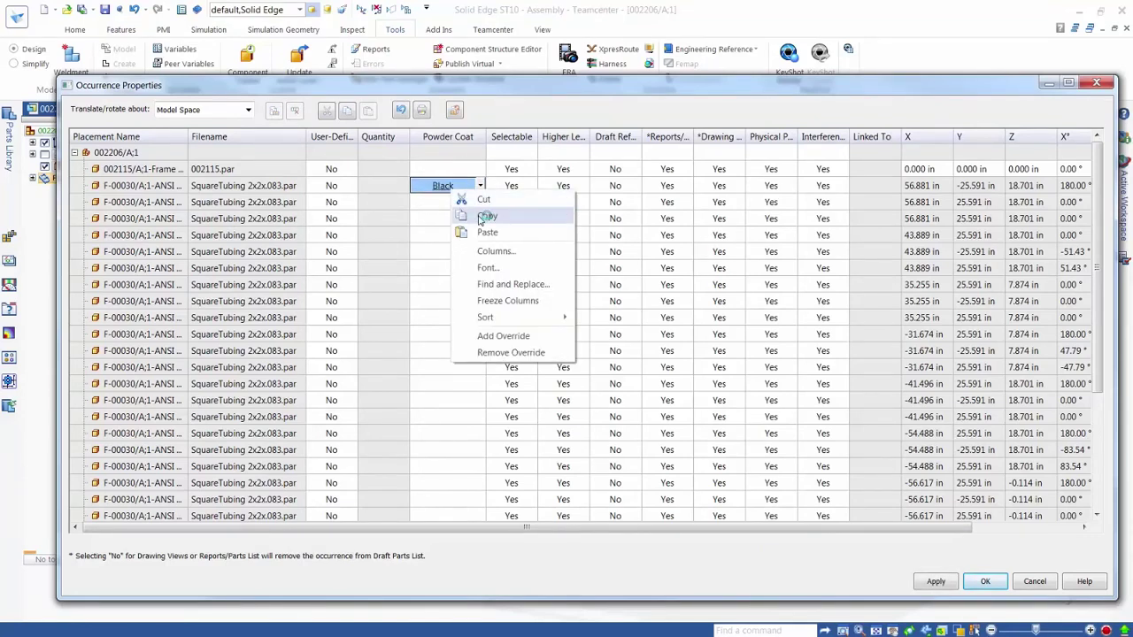
{"action": "left_click", "coordinate": [479, 218]}
{"action": "left_click_drag", "start_coordinate": [447, 203], "coordinate": [447, 251]}
{"action": "left_click_drag", "start_coordinate": [471, 463], "coordinate": [449, 477]}
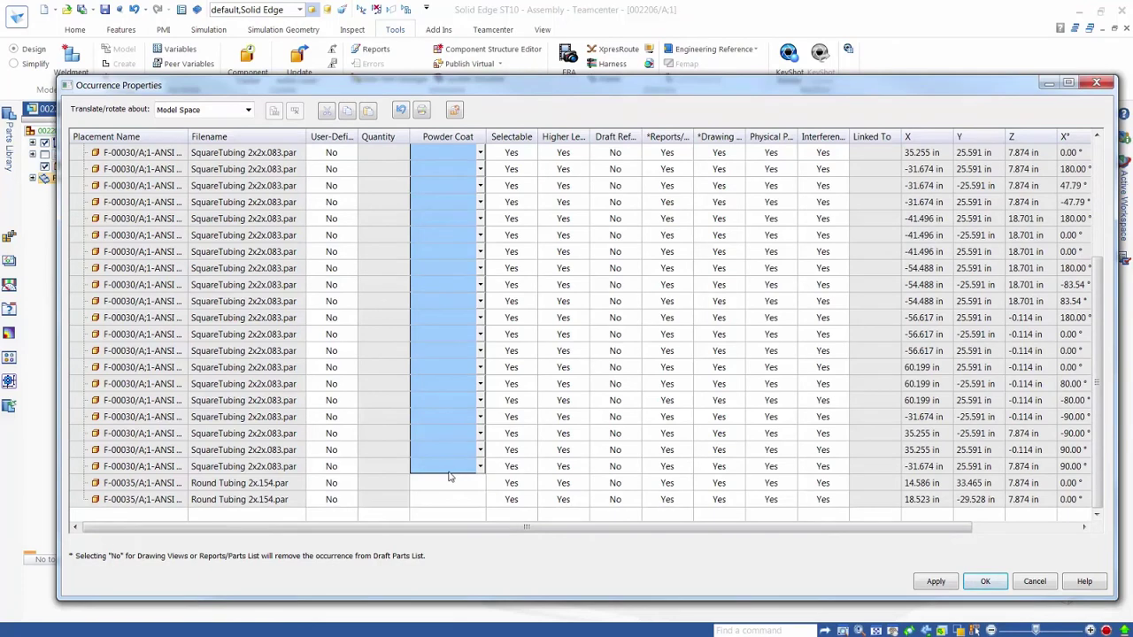
{"action": "right_click", "coordinate": [440, 469]}
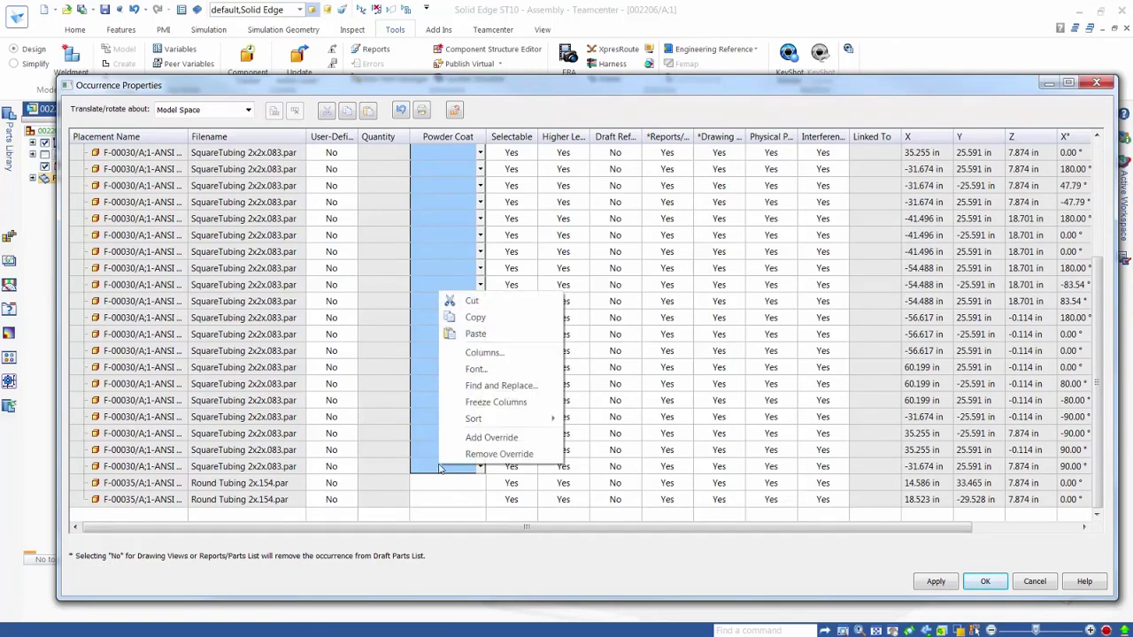
{"action": "left_click", "coordinate": [475, 335]}
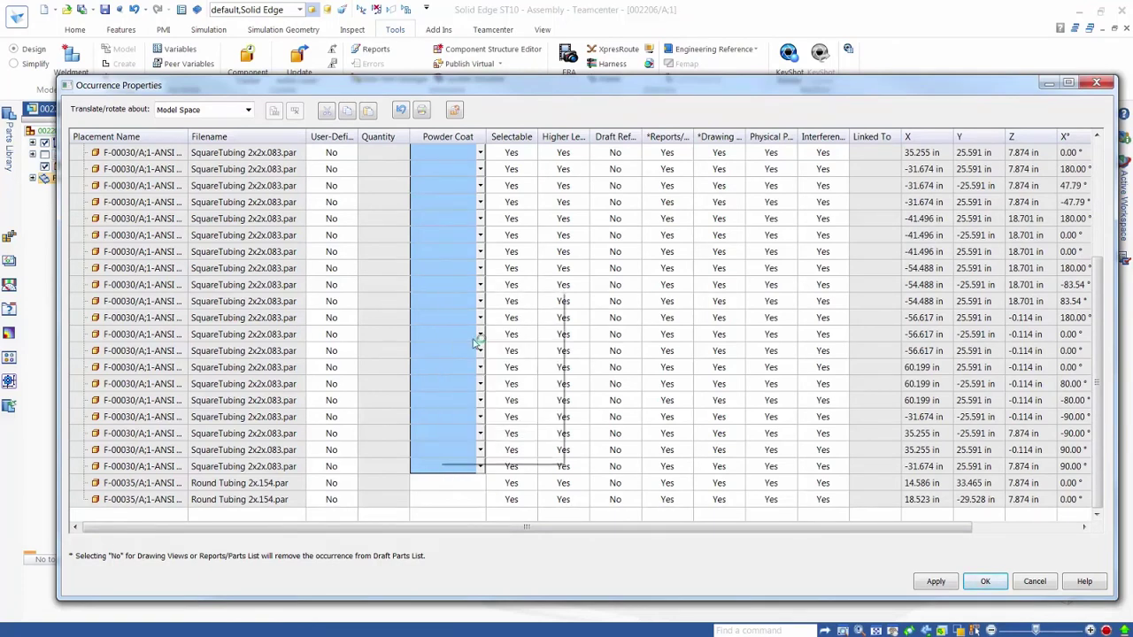
Step: Set both Round Tubing handles' Powder Coat to Blue and apply the changes
{"action": "left_click", "coordinate": [465, 484]}
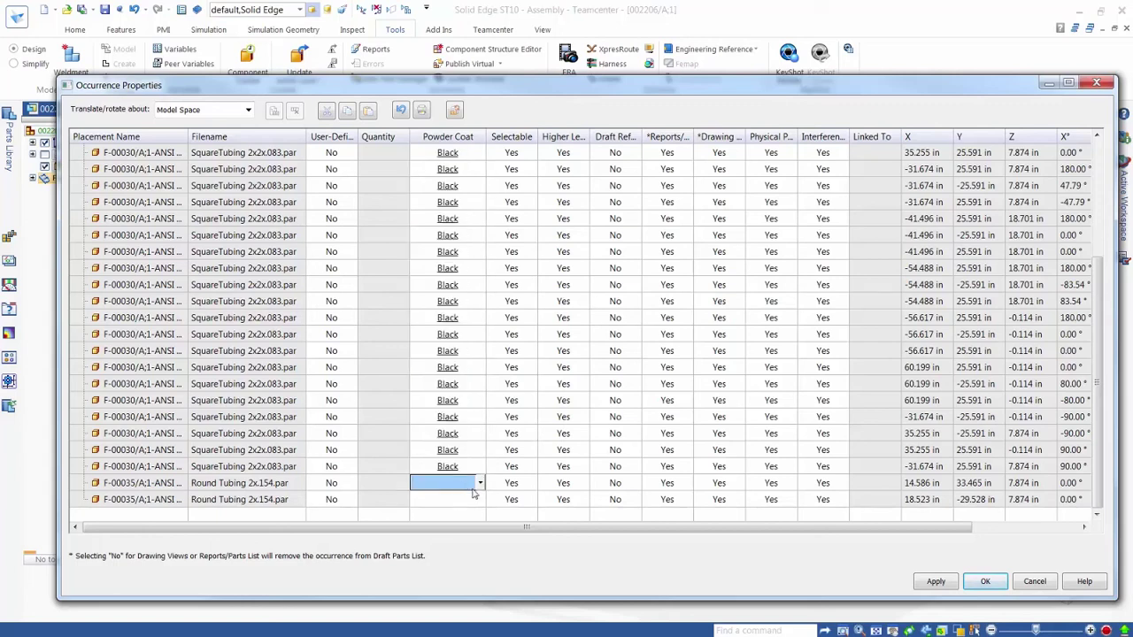
{"action": "left_click", "coordinate": [480, 483]}
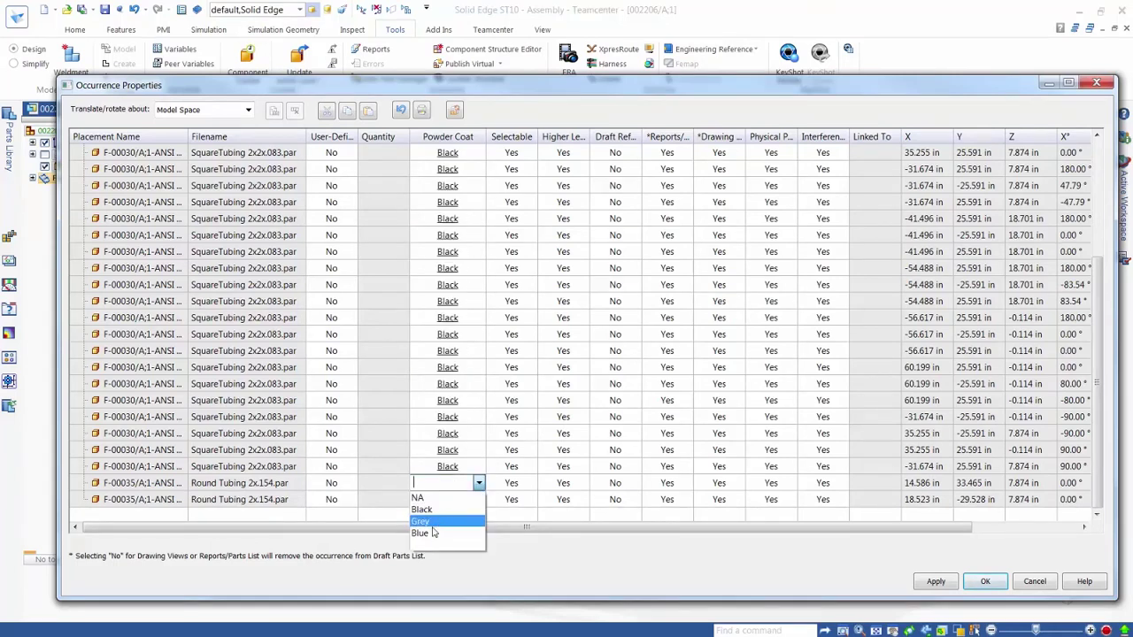
{"action": "left_click", "coordinate": [433, 533]}
{"action": "left_click", "coordinate": [479, 501]}
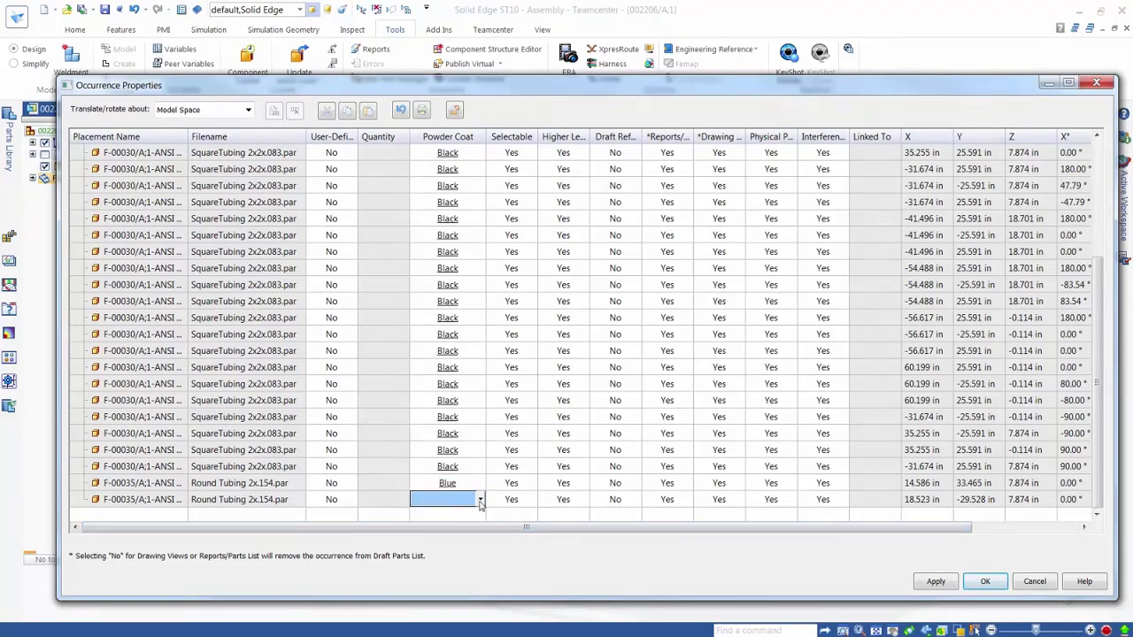
{"action": "left_click", "coordinate": [480, 501]}
{"action": "left_click", "coordinate": [423, 549]}
{"action": "left_click", "coordinate": [983, 582]}
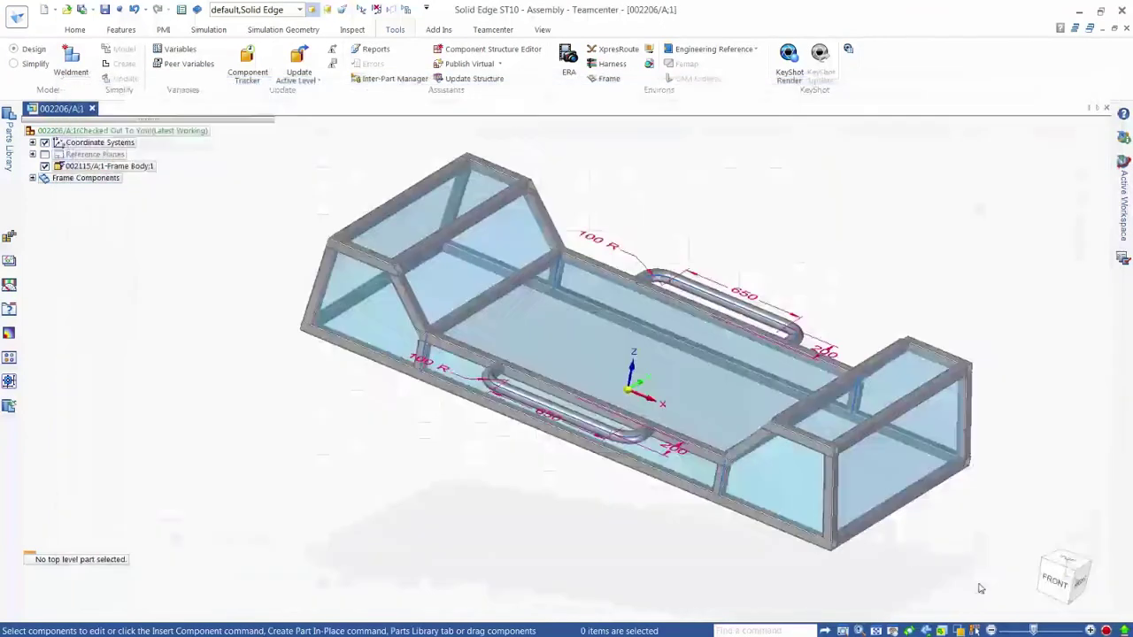
Step: Close the assembly document and save the changes
{"action": "scroll", "coordinate": [526, 514], "scroll_direction": "down", "scroll_amount": 1}
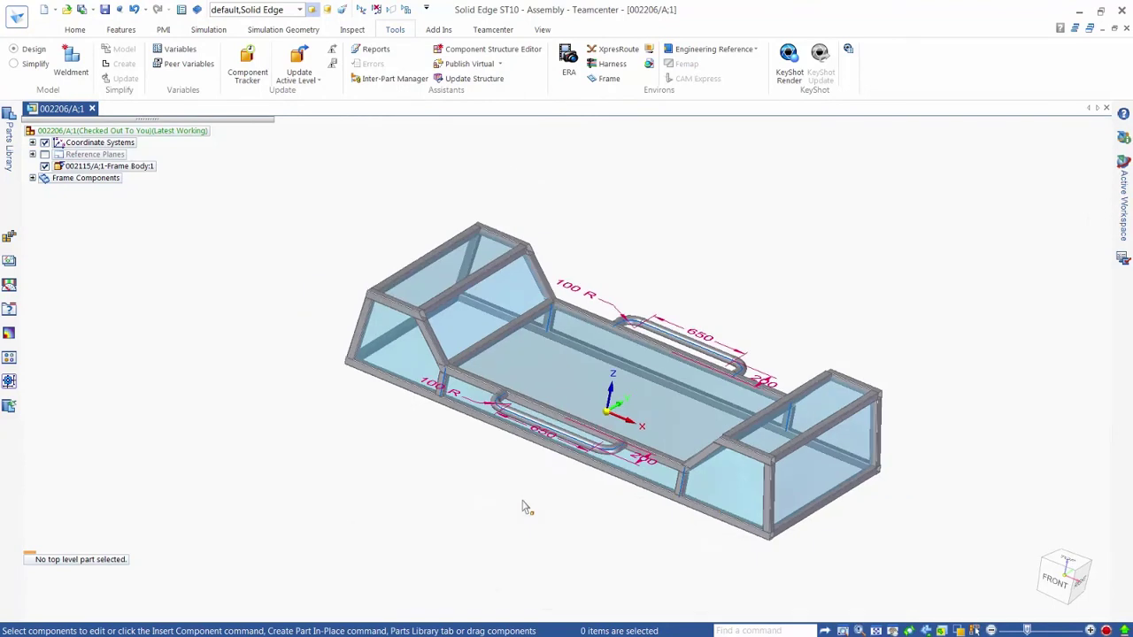
{"action": "left_click", "coordinate": [91, 109]}
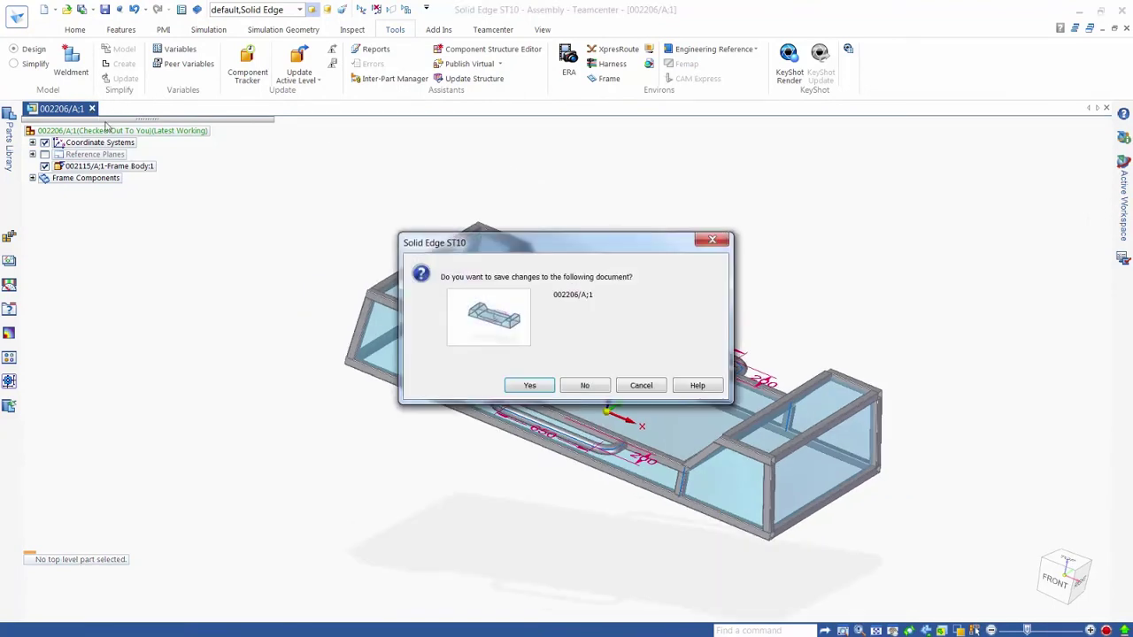
{"action": "left_click", "coordinate": [530, 386]}
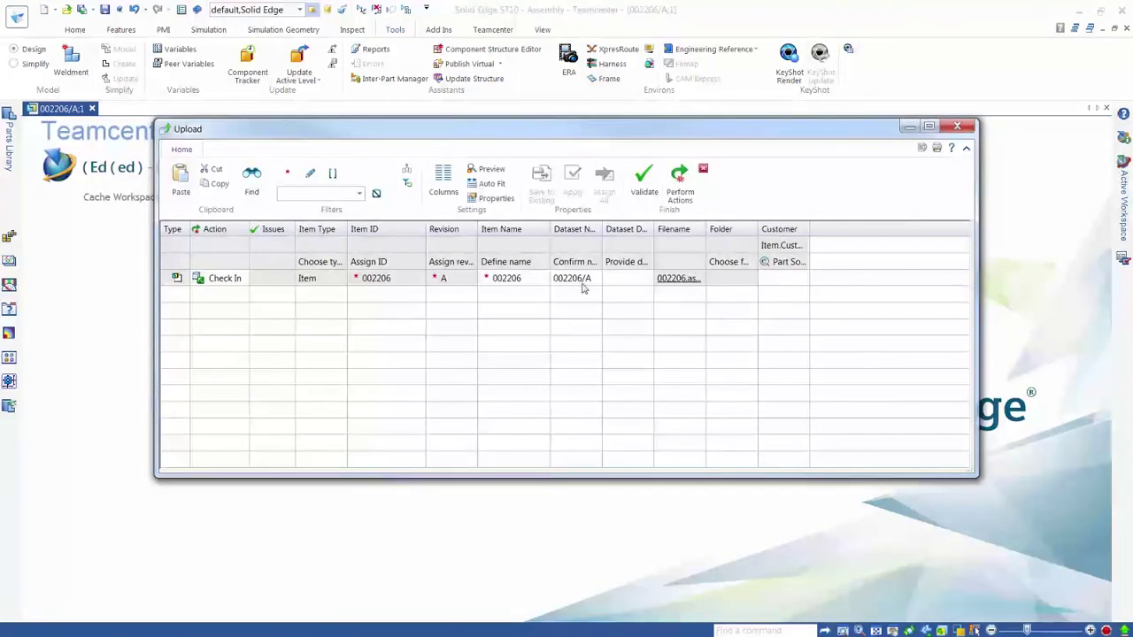
Step: Assign the first listed customer in the Upload dialog and check the assembly into Teamcenter
{"action": "left_click_drag", "start_coordinate": [601, 132], "coordinate": [620, 198]}
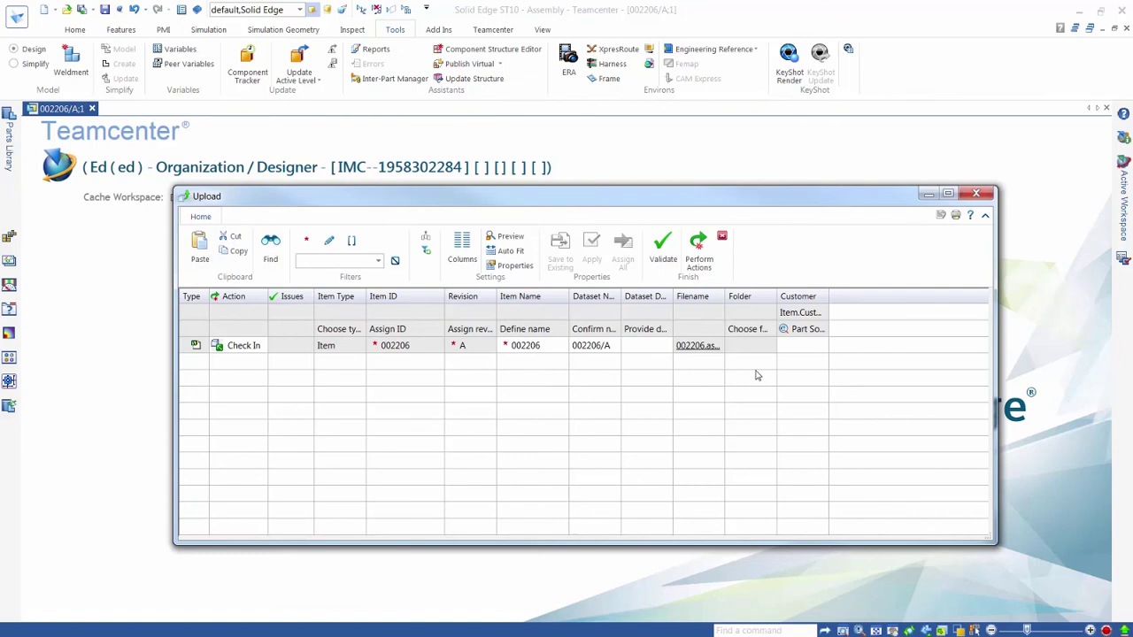
{"action": "left_click", "coordinate": [820, 349]}
{"action": "left_click", "coordinate": [821, 347]}
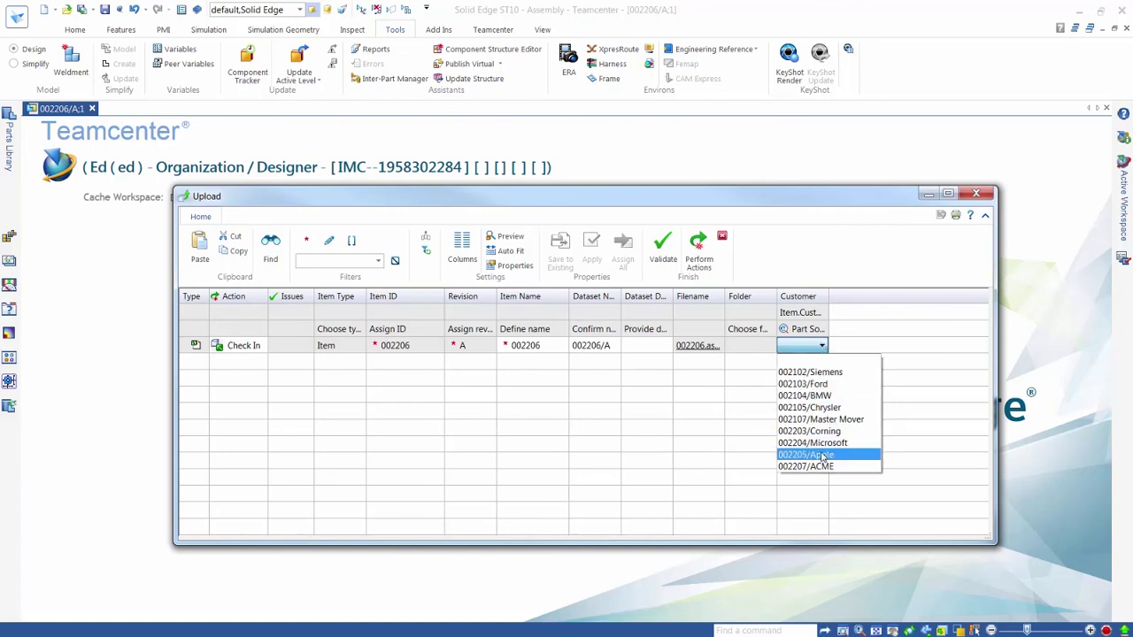
{"action": "left_click", "coordinate": [834, 375]}
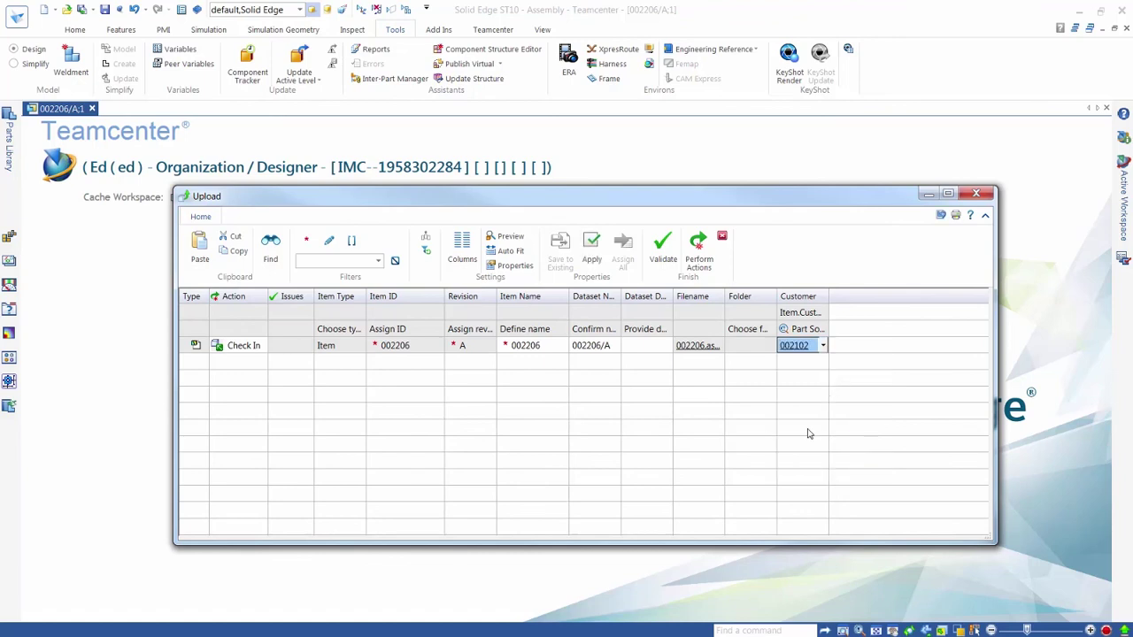
{"action": "left_click", "coordinate": [689, 254]}
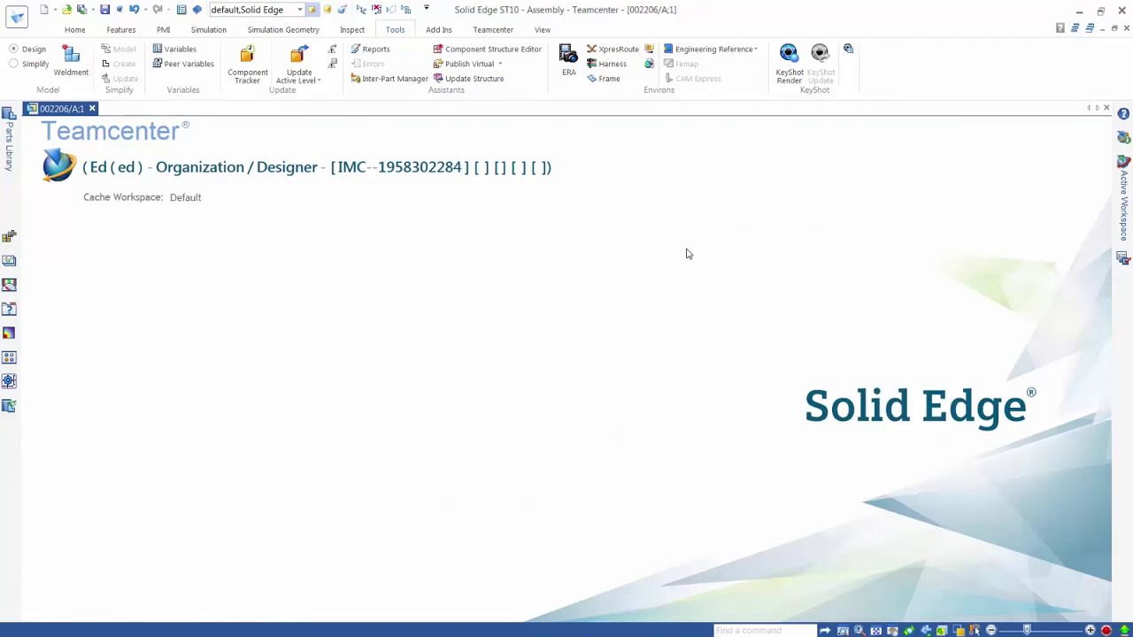